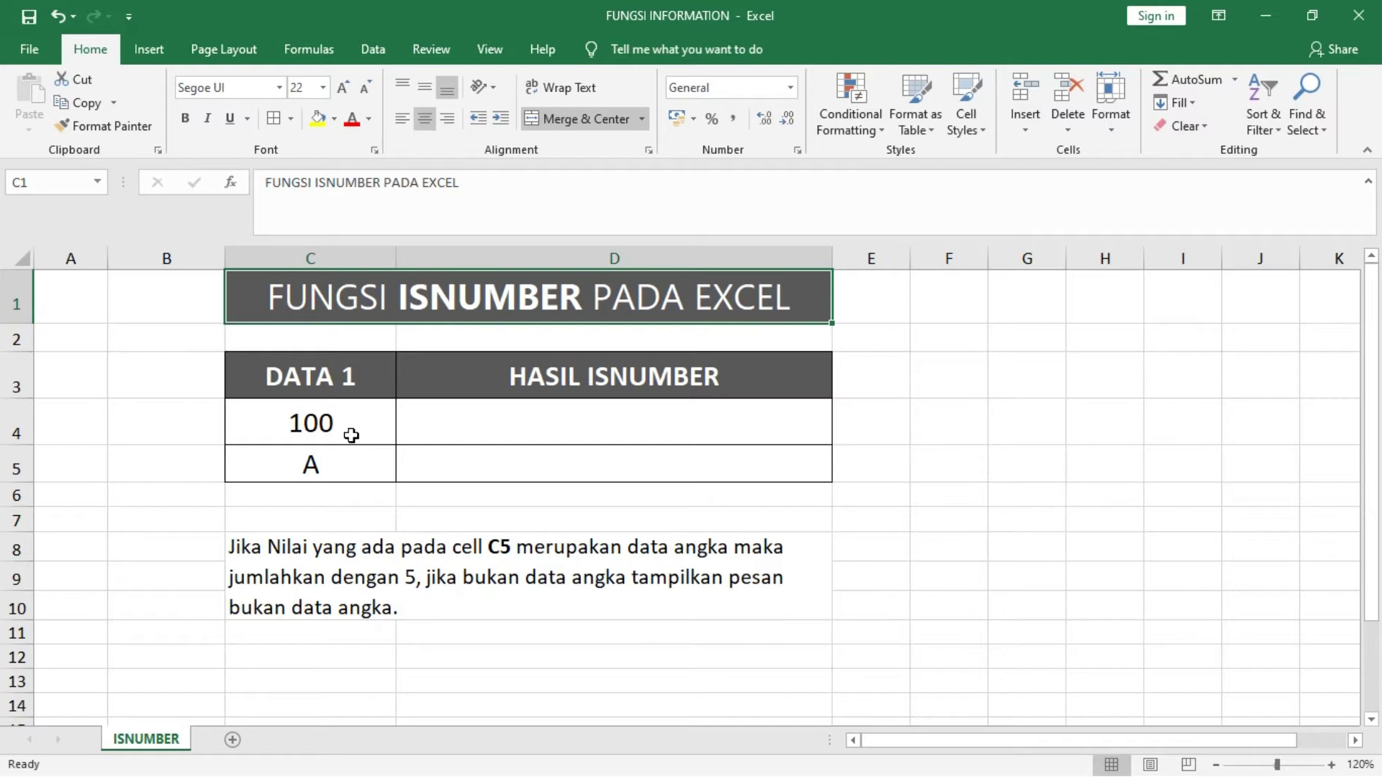
- Enter =ISNUMBER(C4) in D4 so it returns TRUE for the 100 in C4
{"action": "left_click", "coordinate": [599, 422]}
{"action": "type", "text": "="}
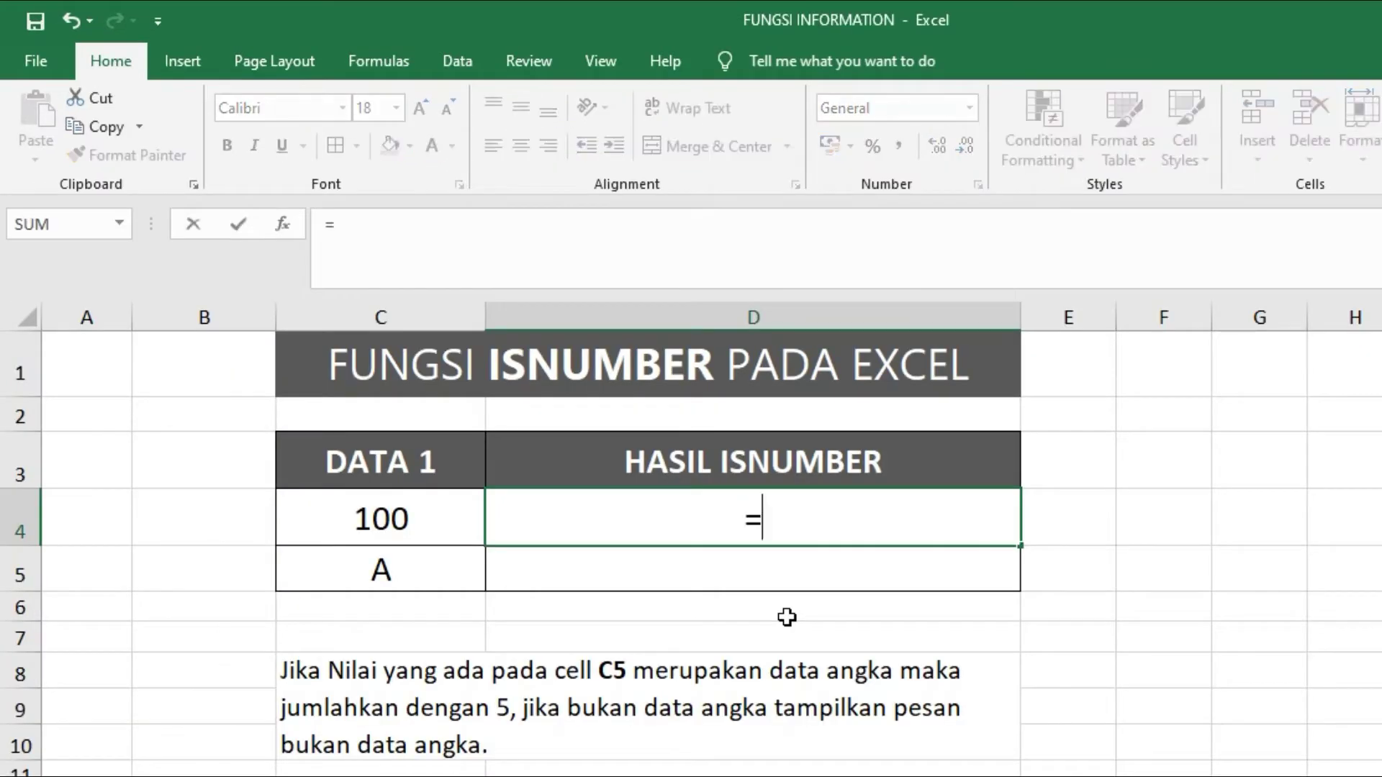
{"action": "type", "text": "ISNUMBER"}
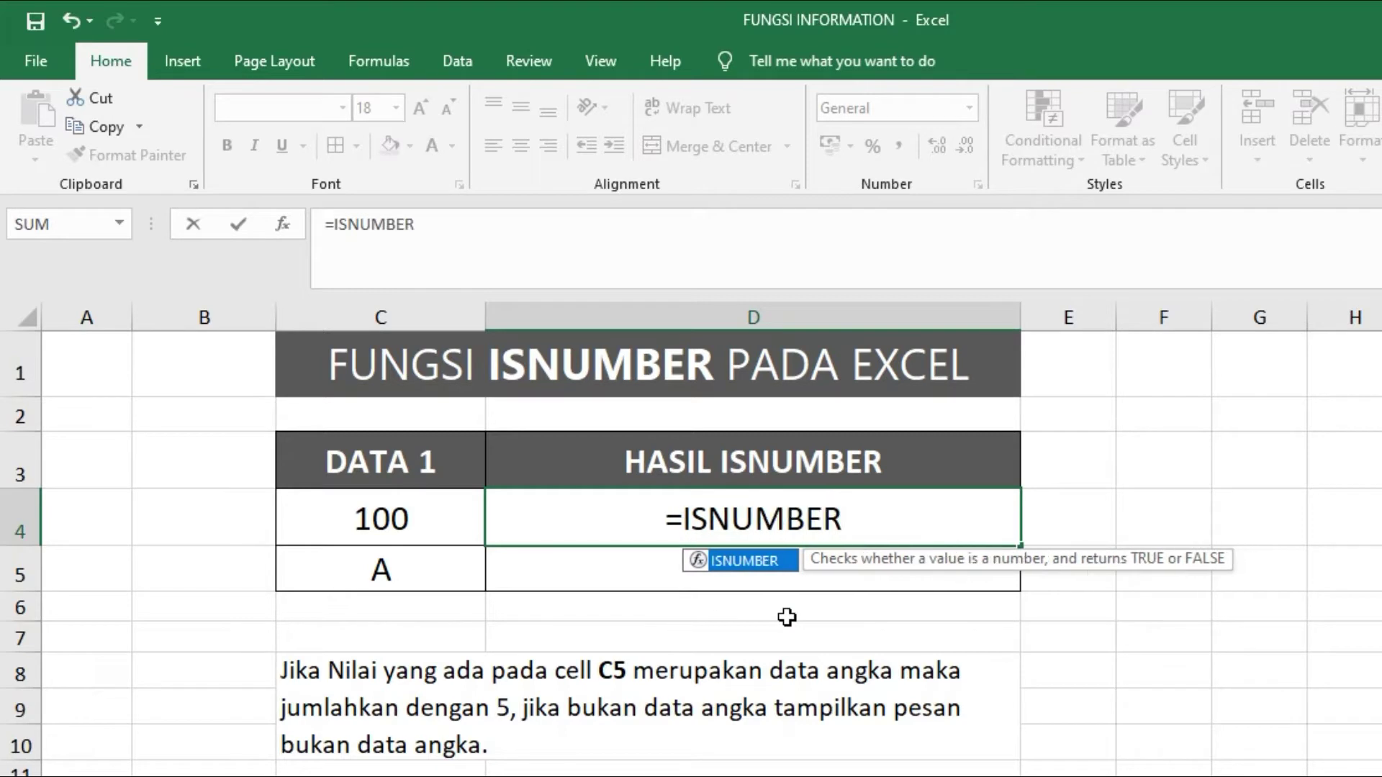
{"action": "type", "text": "("}
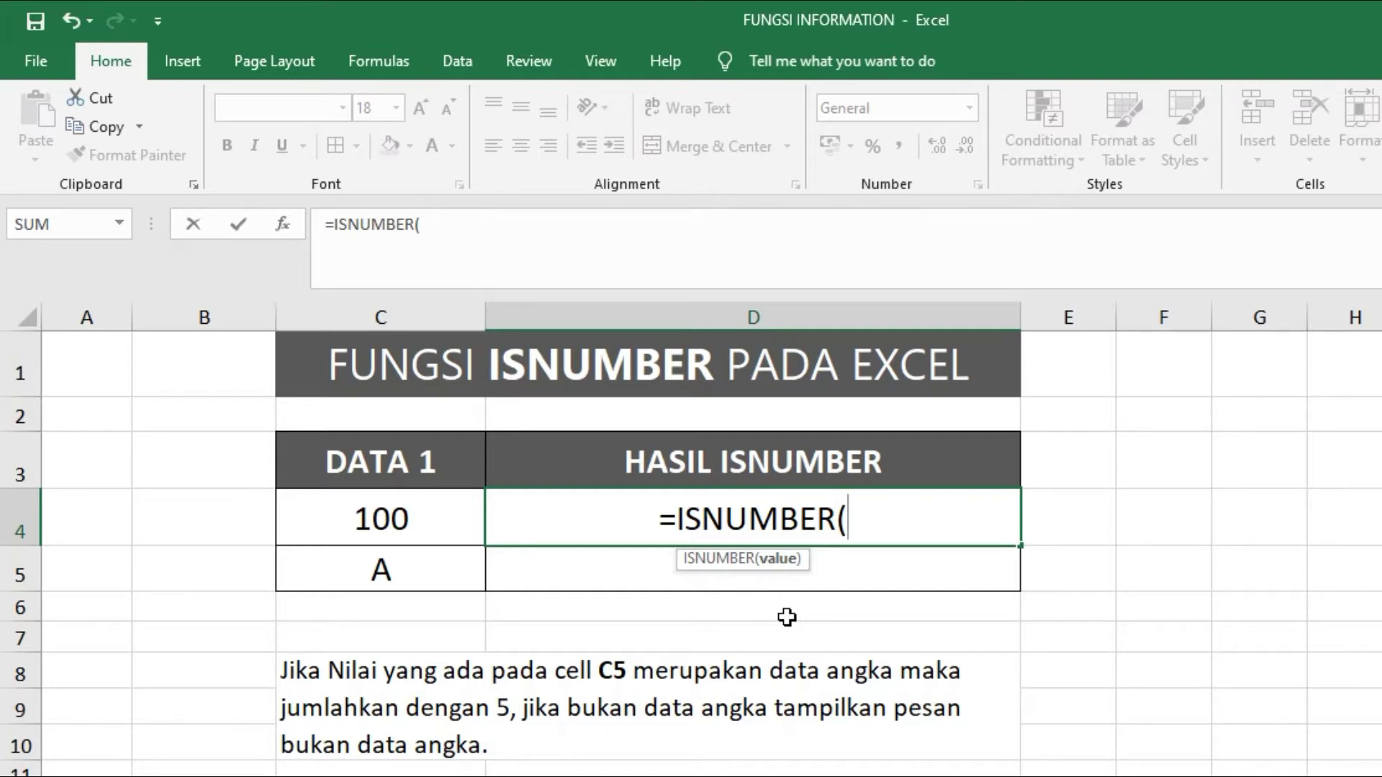
{"action": "left_click", "coordinate": [401, 526]}
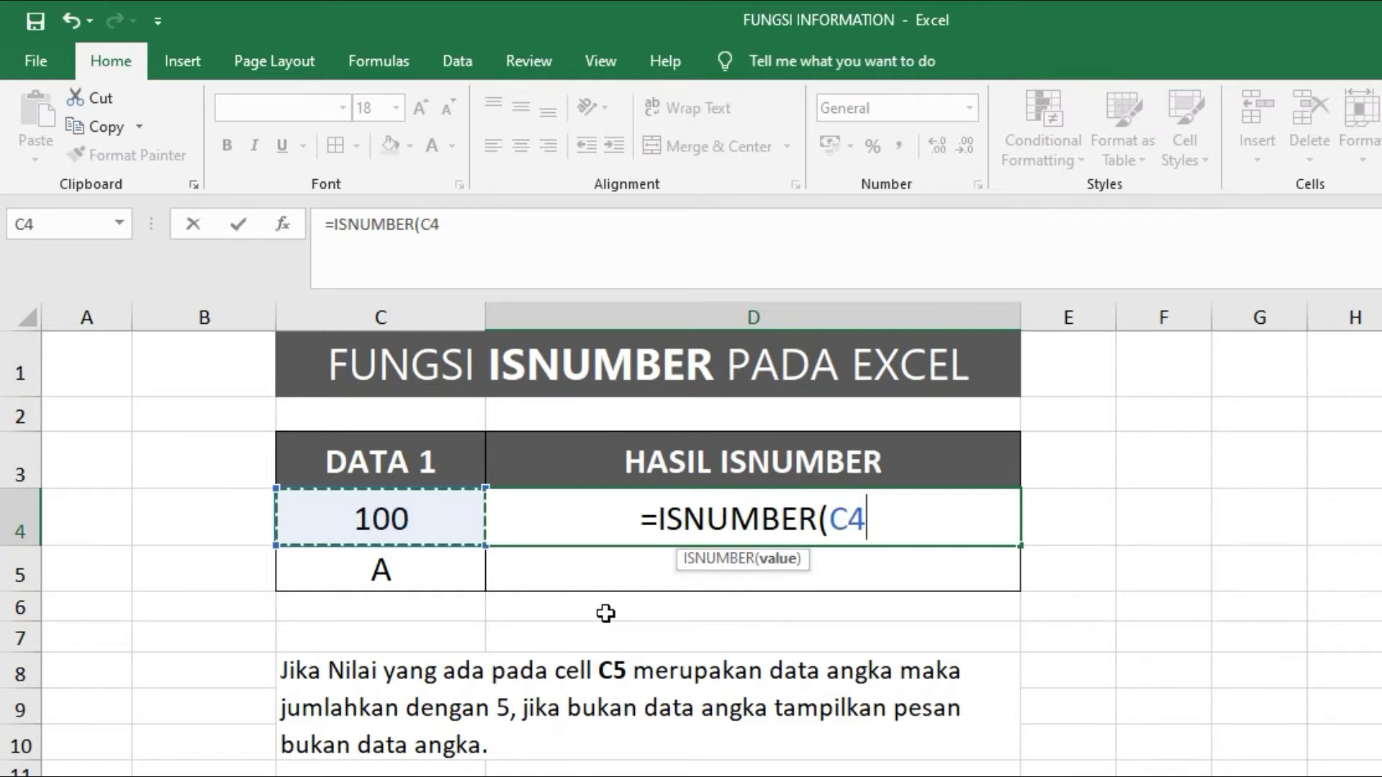
{"action": "type", "text": ")"}
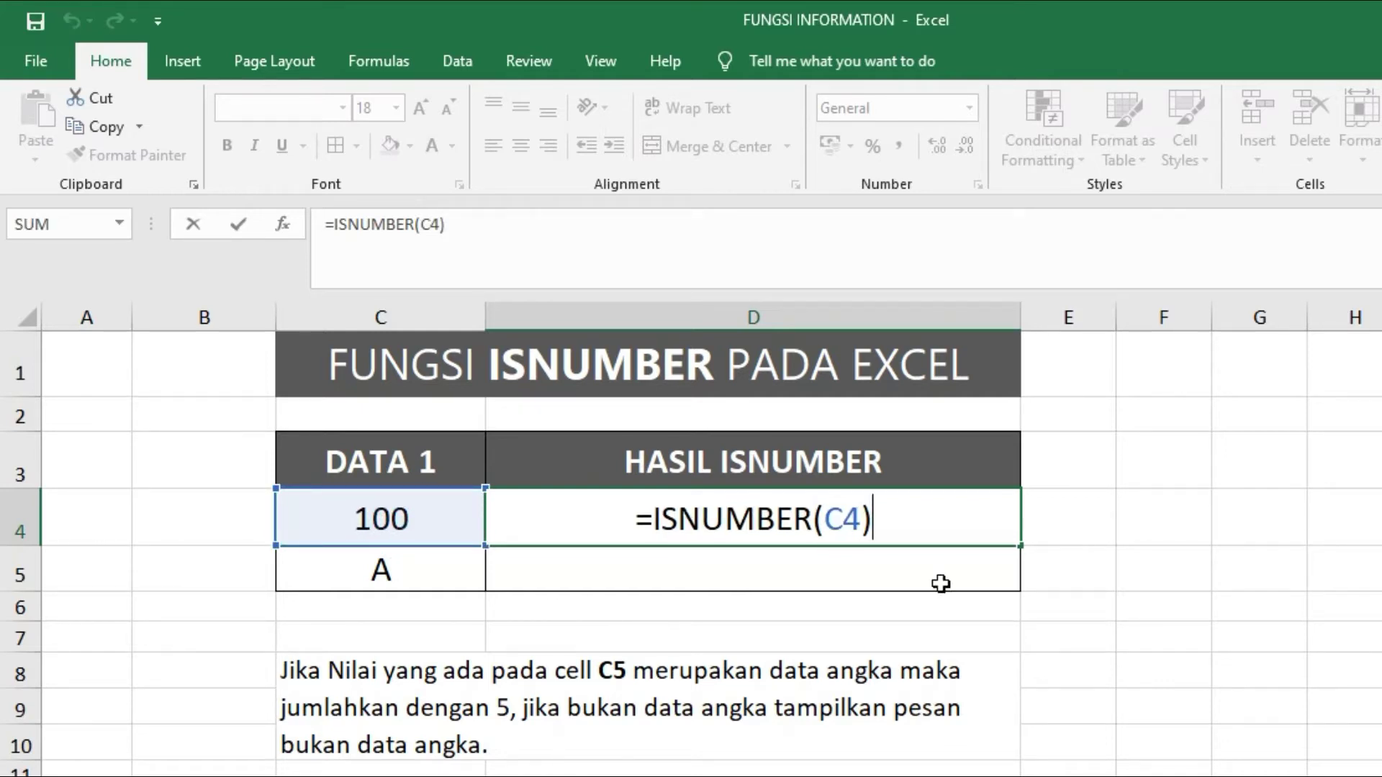
{"action": "key", "text": "Return"}
{"action": "key", "text": "Return"}
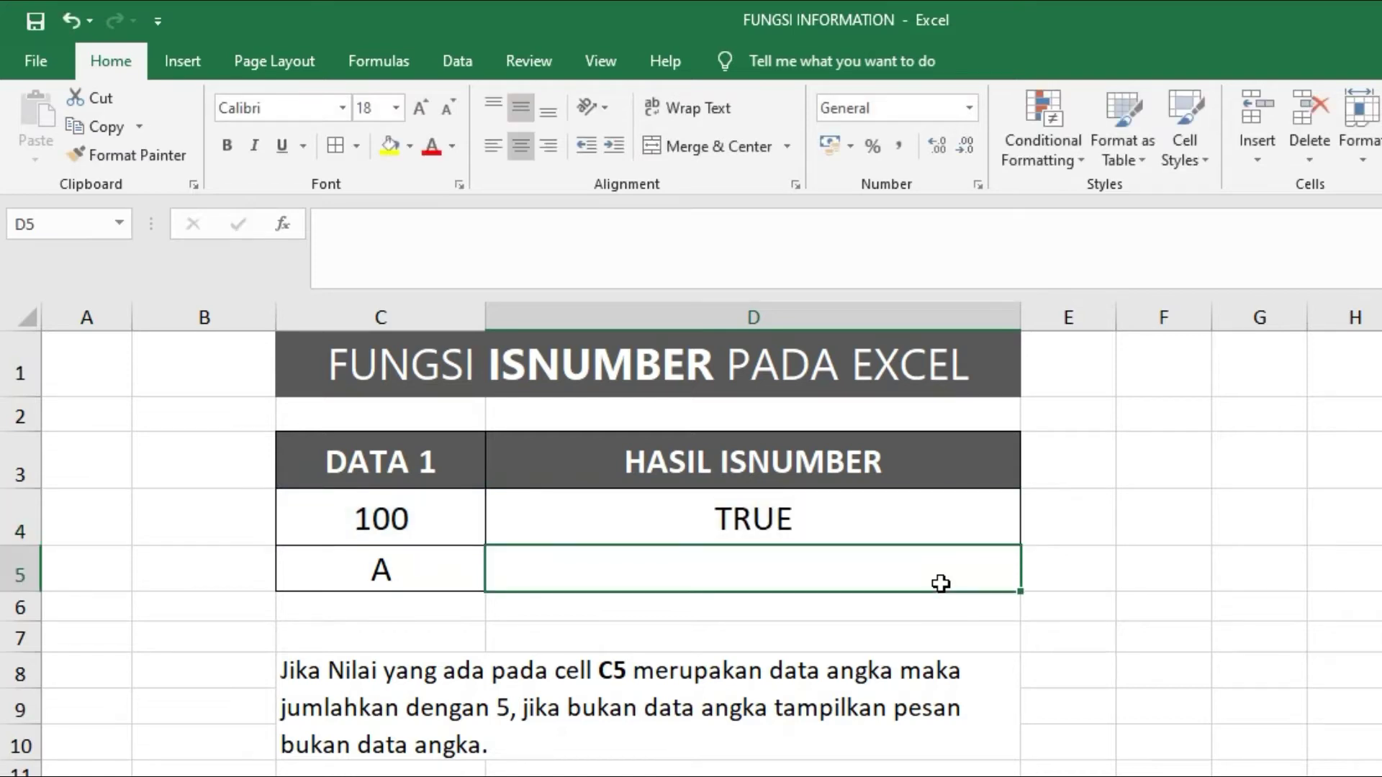
- Change C4 to the text A so D4's ISNUMBER result turns FALSE
{"action": "left_click", "coordinate": [809, 523]}
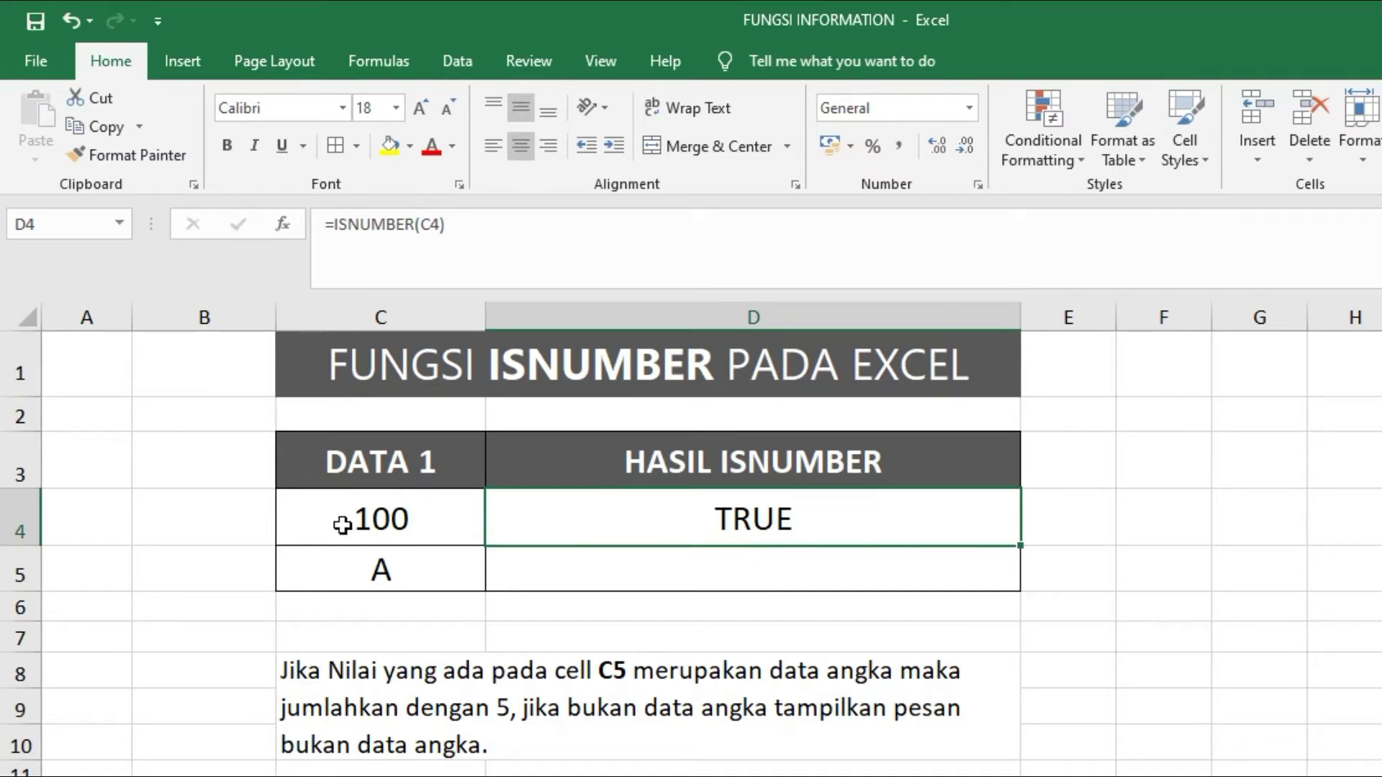
{"action": "left_click", "coordinate": [423, 523]}
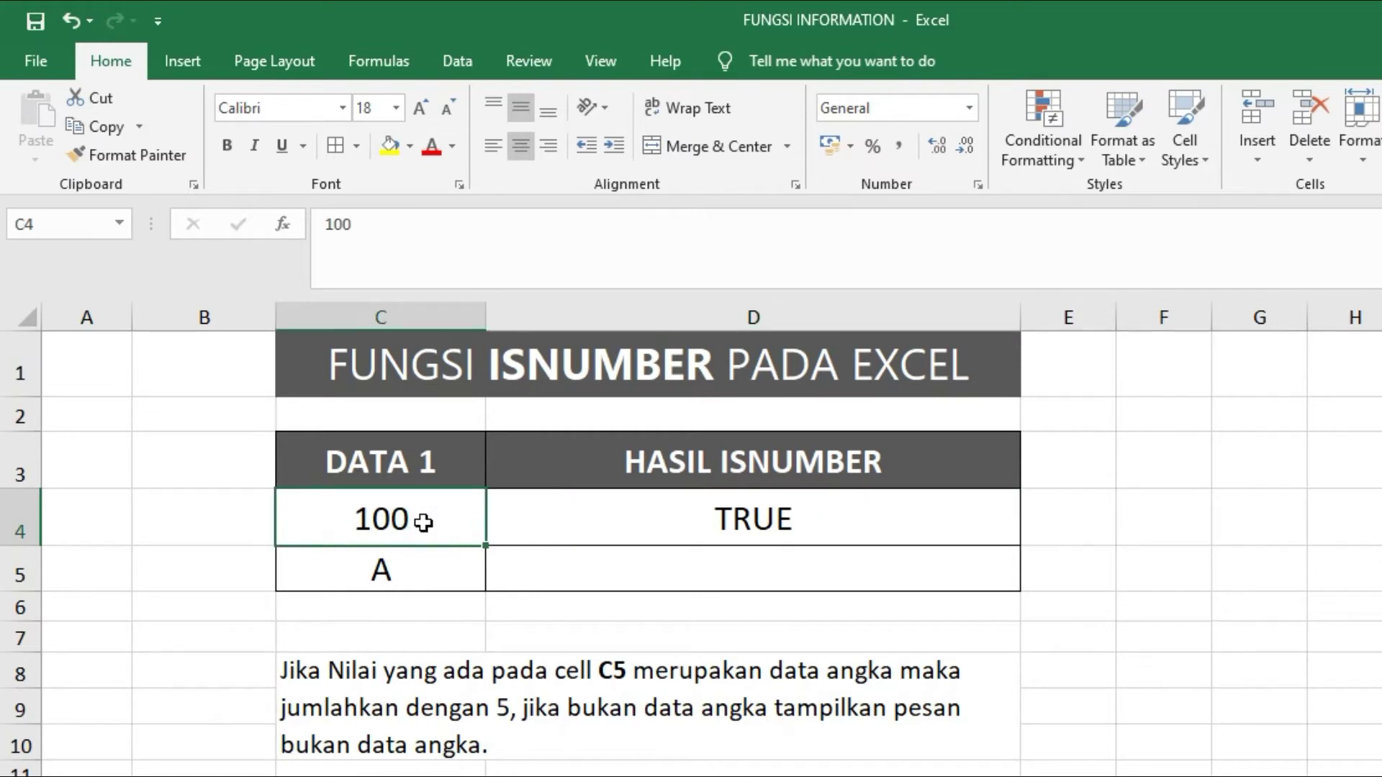
{"action": "type", "text": "A"}
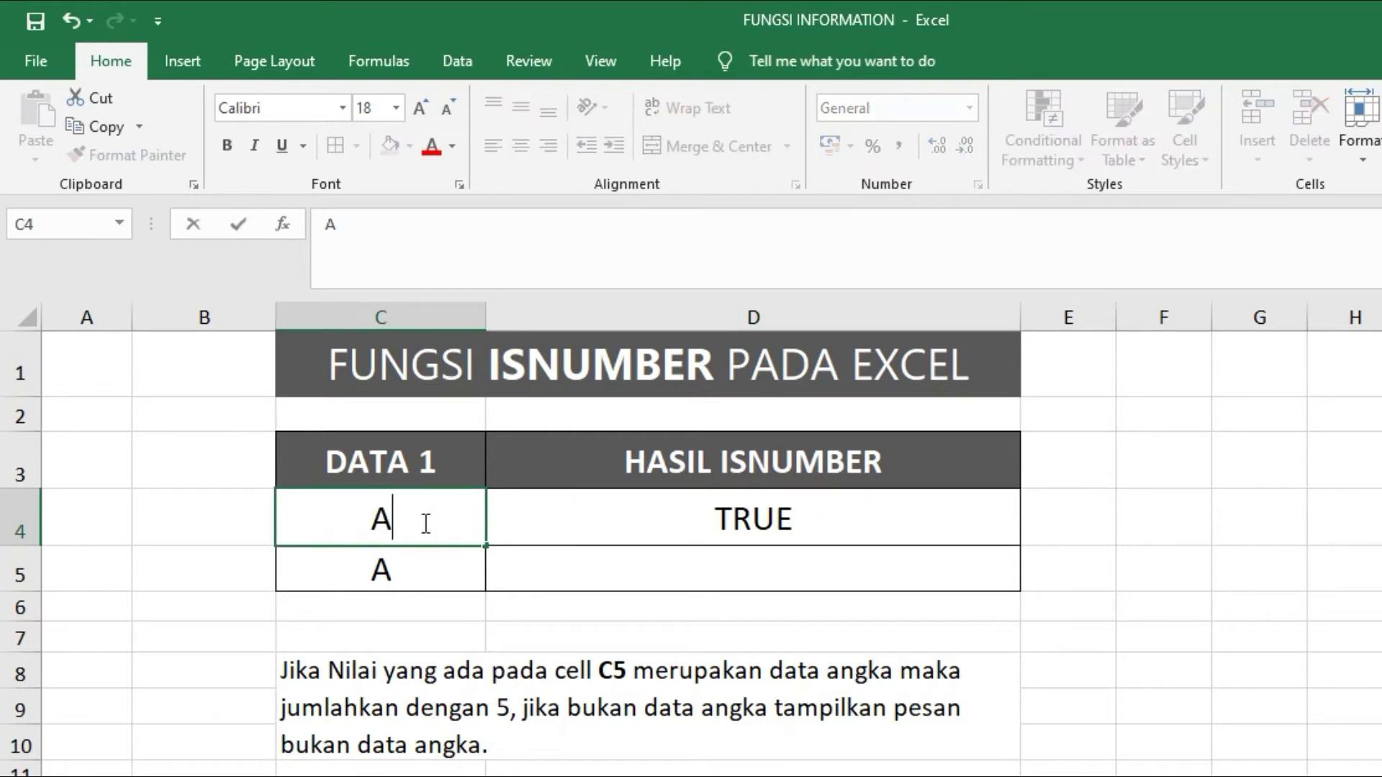
{"action": "key", "text": "Return"}
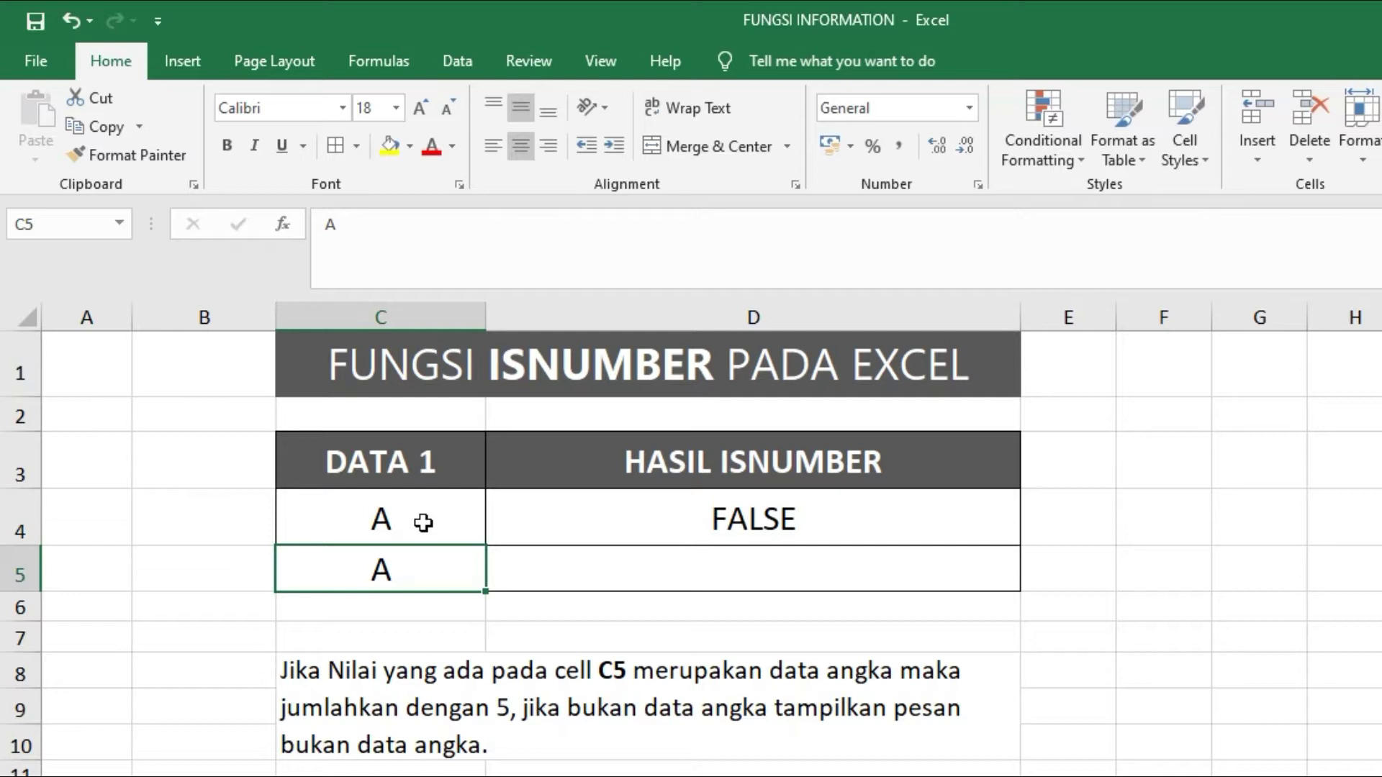
{"action": "left_click", "coordinate": [656, 532]}
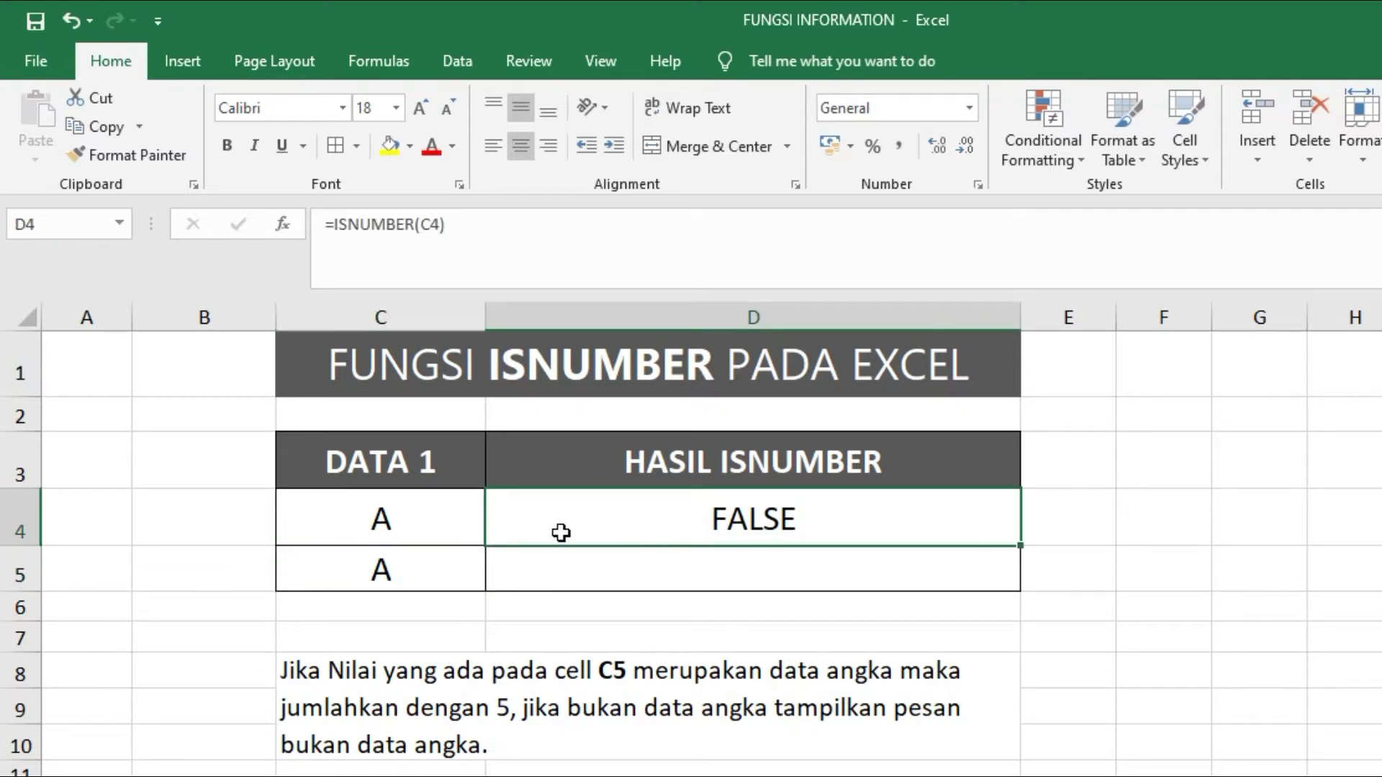
- Replace C4 with 345 so D4 returns TRUE again
{"action": "left_click", "coordinate": [434, 516]}
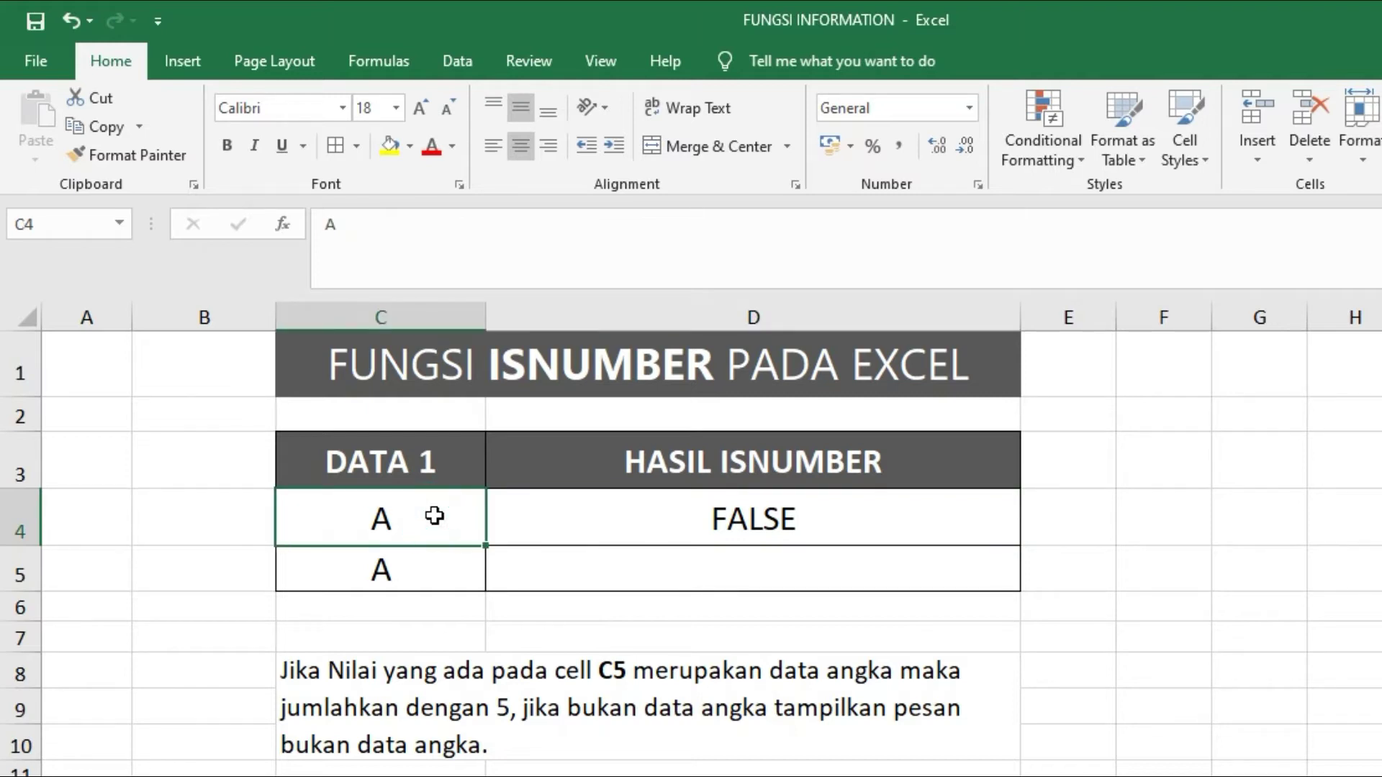
{"action": "type", "text": "345"}
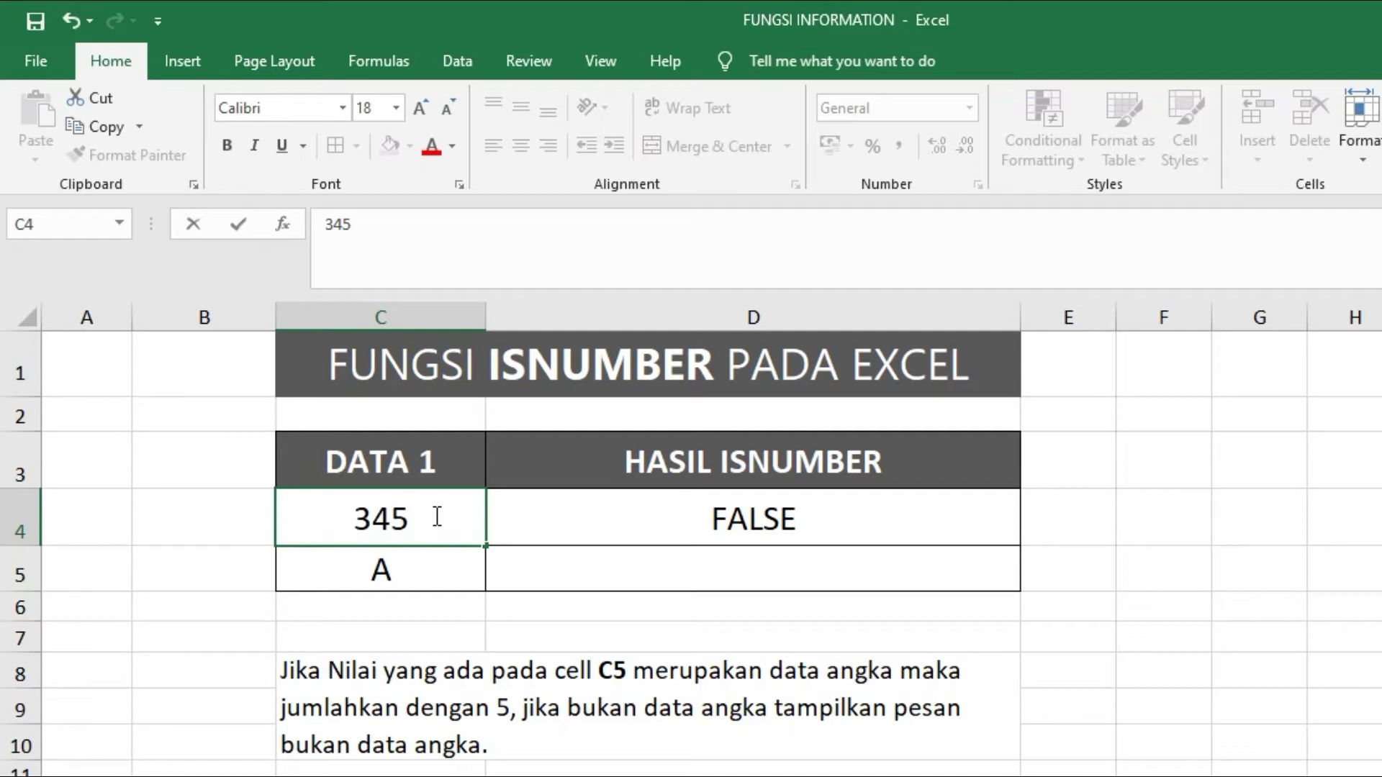
{"action": "key", "text": "Return"}
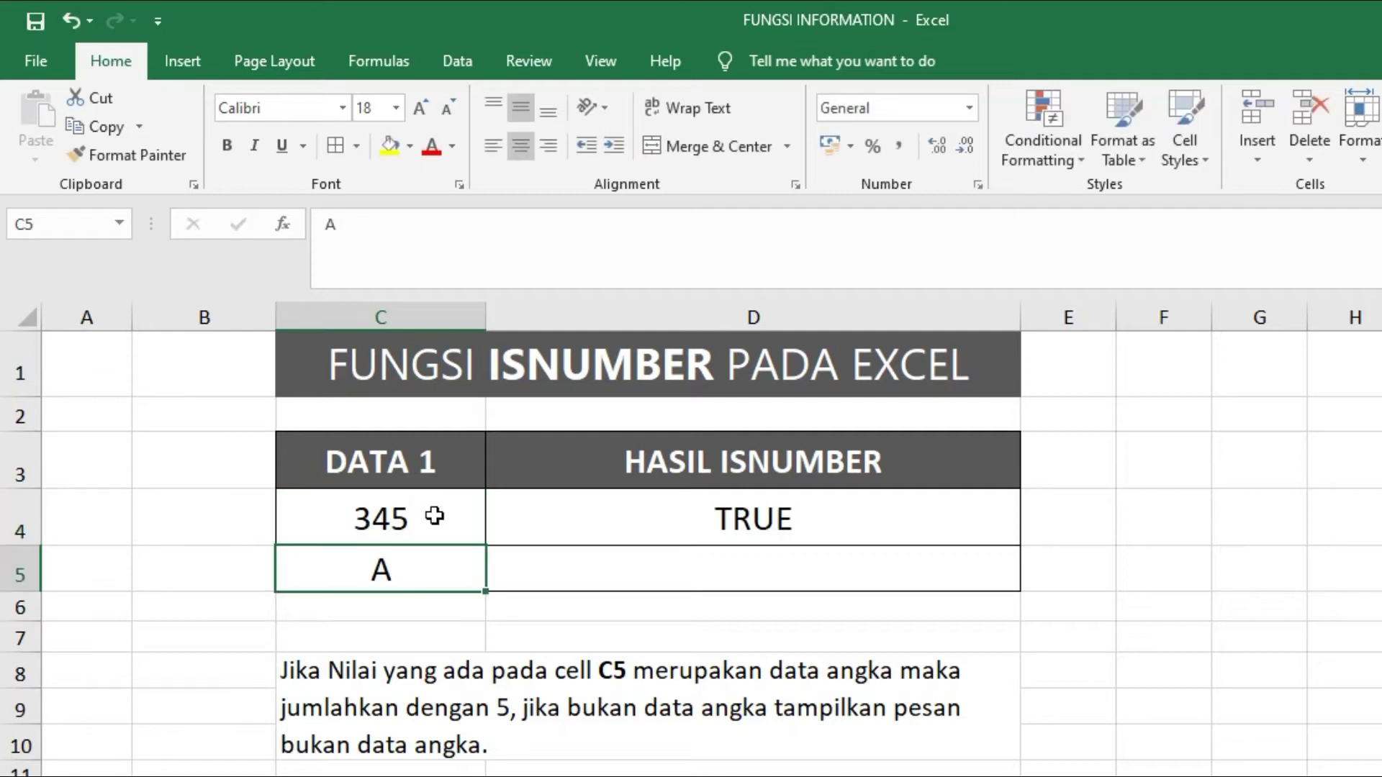
{"action": "left_click", "coordinate": [452, 523]}
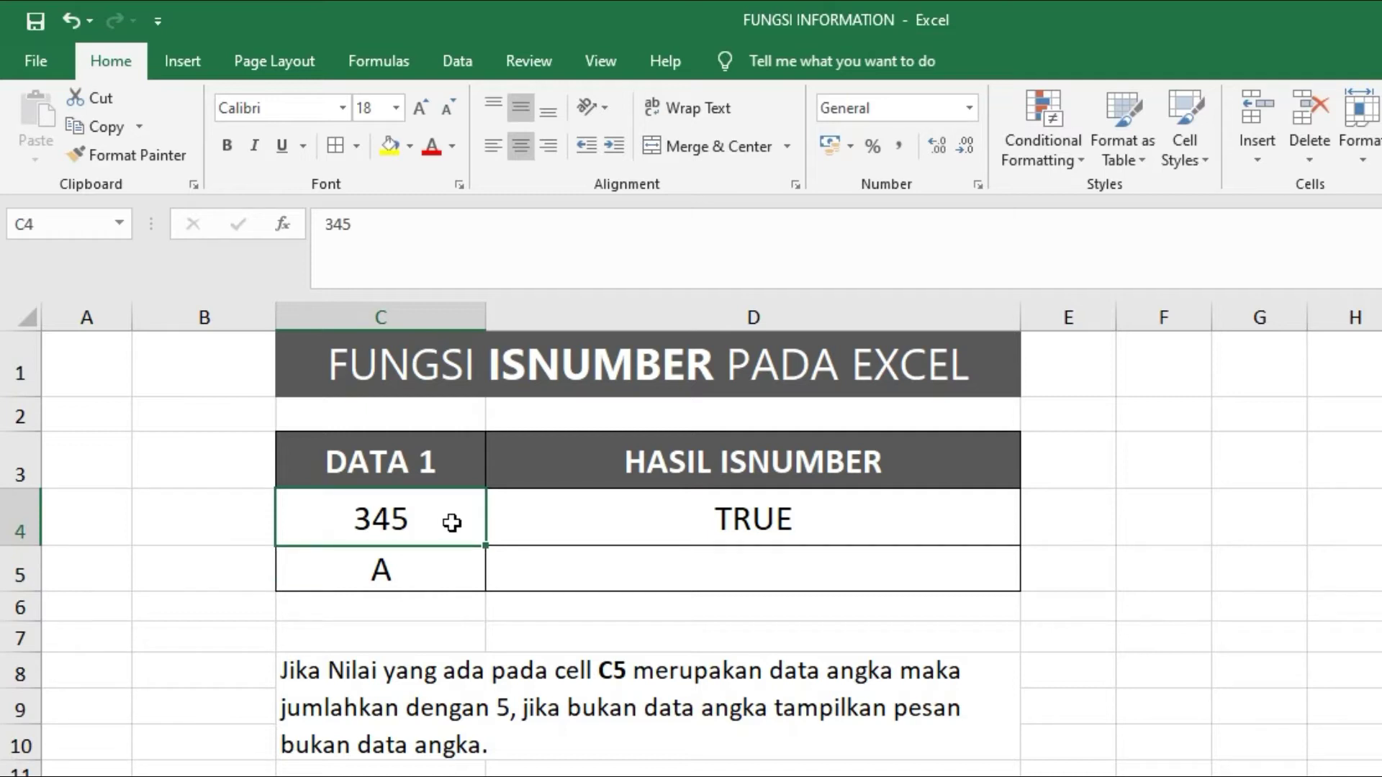
{"action": "left_click", "coordinate": [702, 537]}
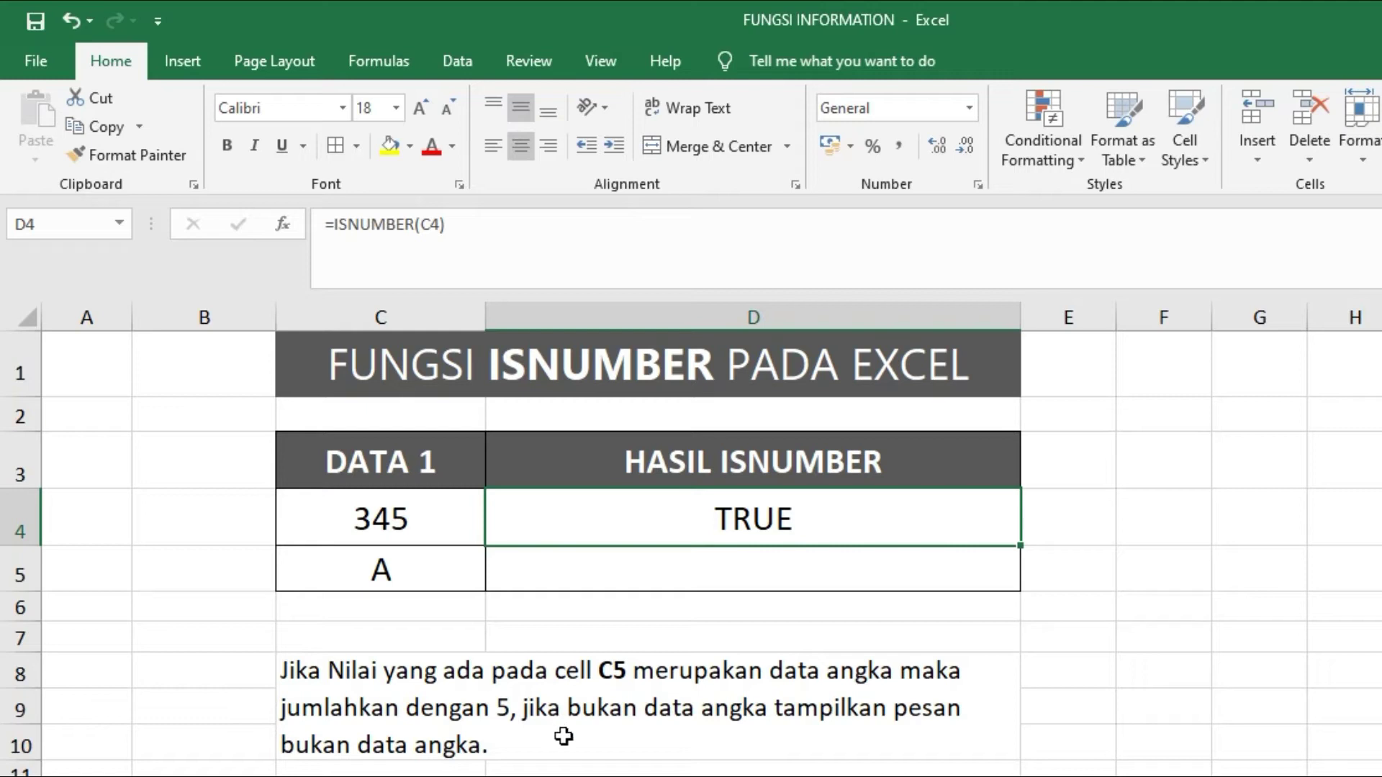
{"action": "left_click", "coordinate": [692, 568]}
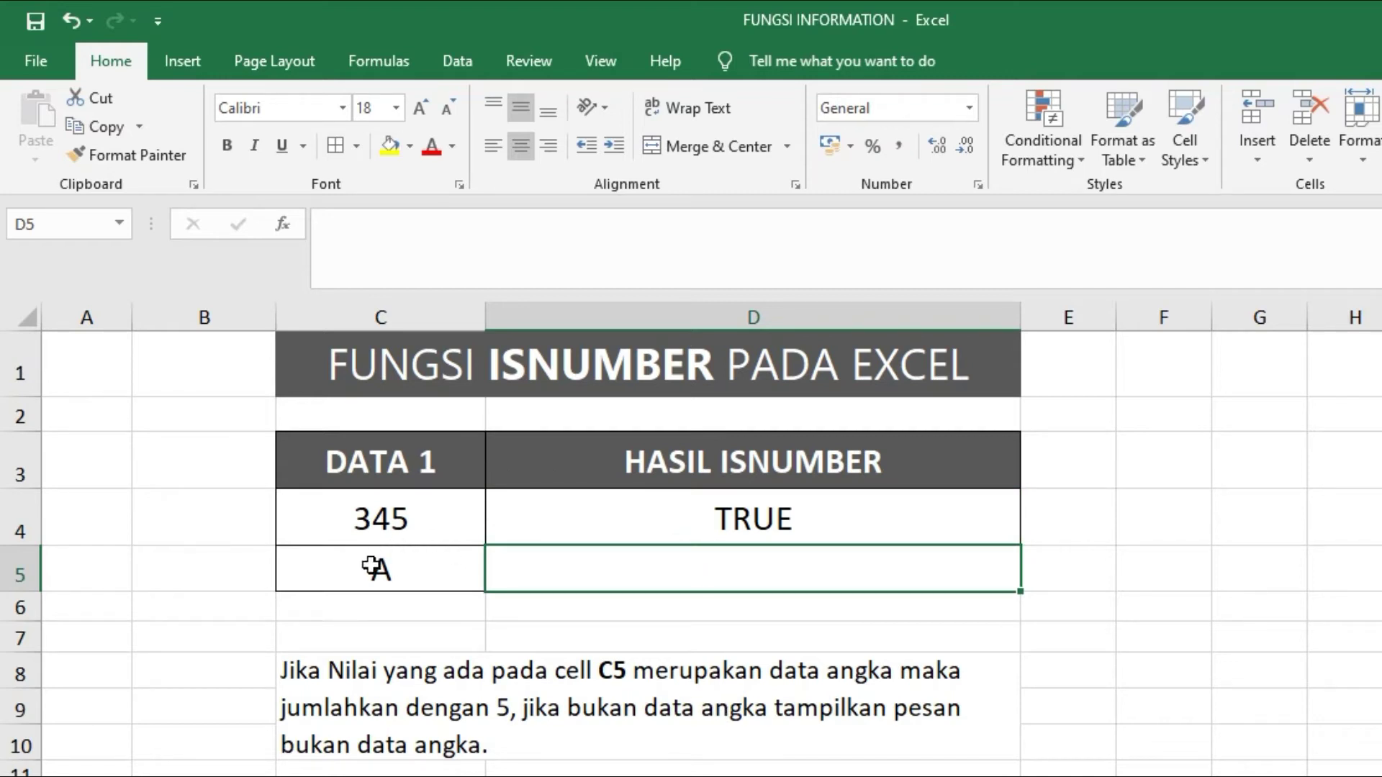
- Start D5's formula as =IF(ISNUMBER(C5); for the logical test
{"action": "type", "text": "="}
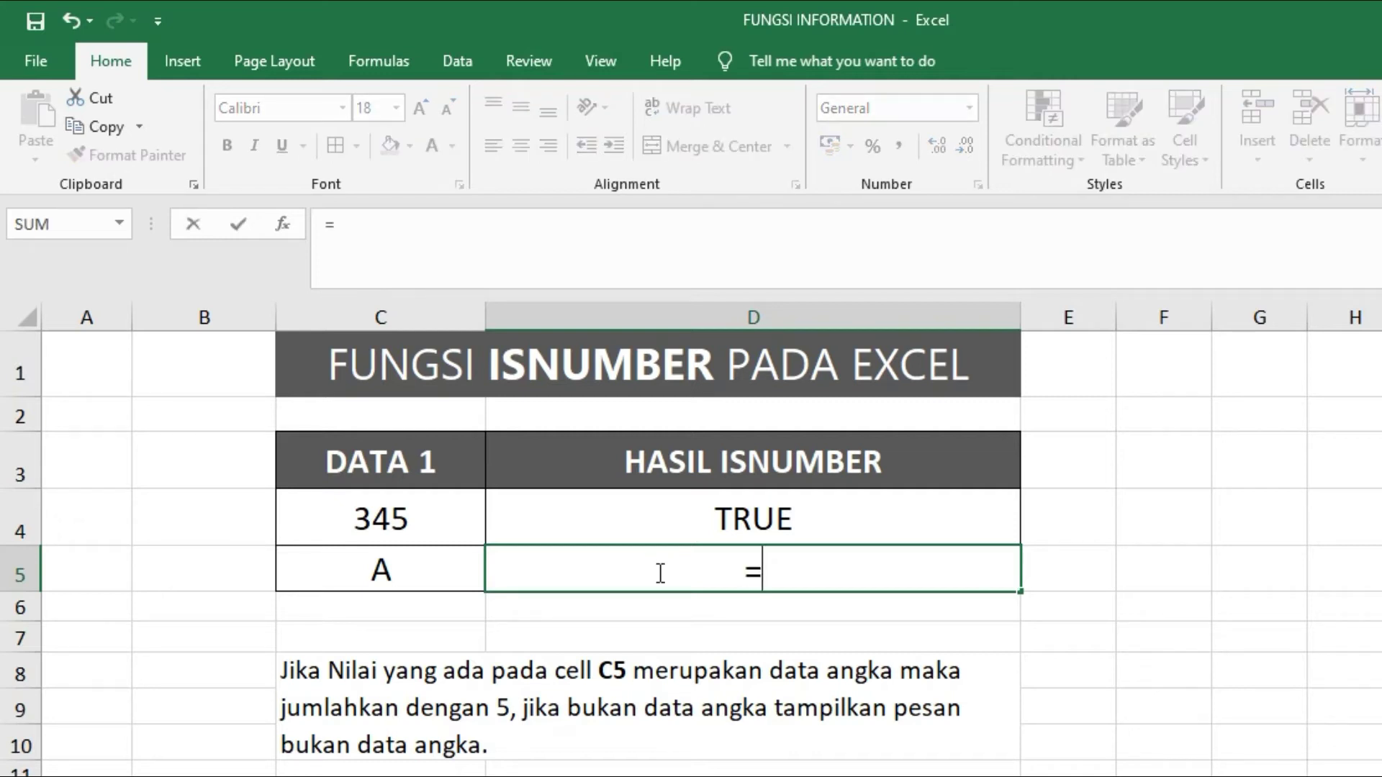
{"action": "type", "text": "IF"}
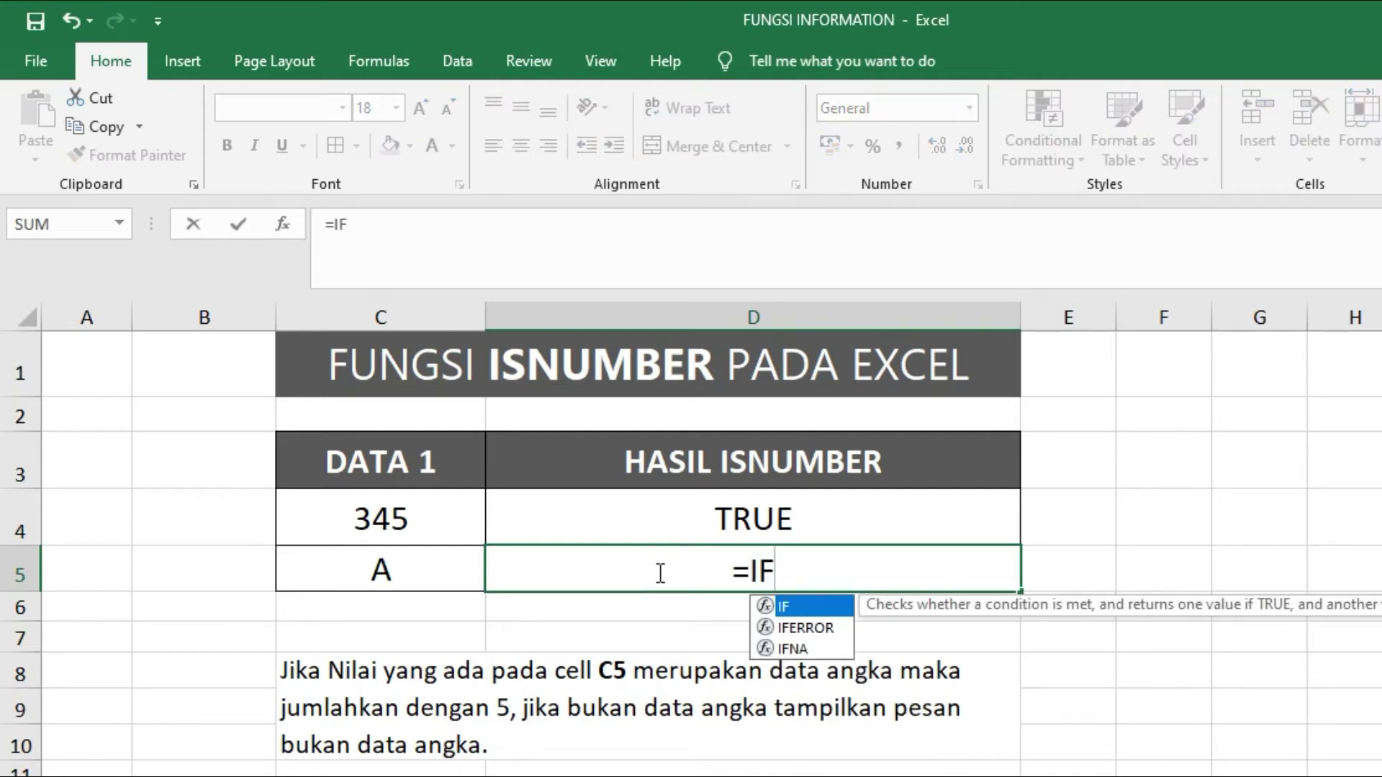
{"action": "type", "text": "("}
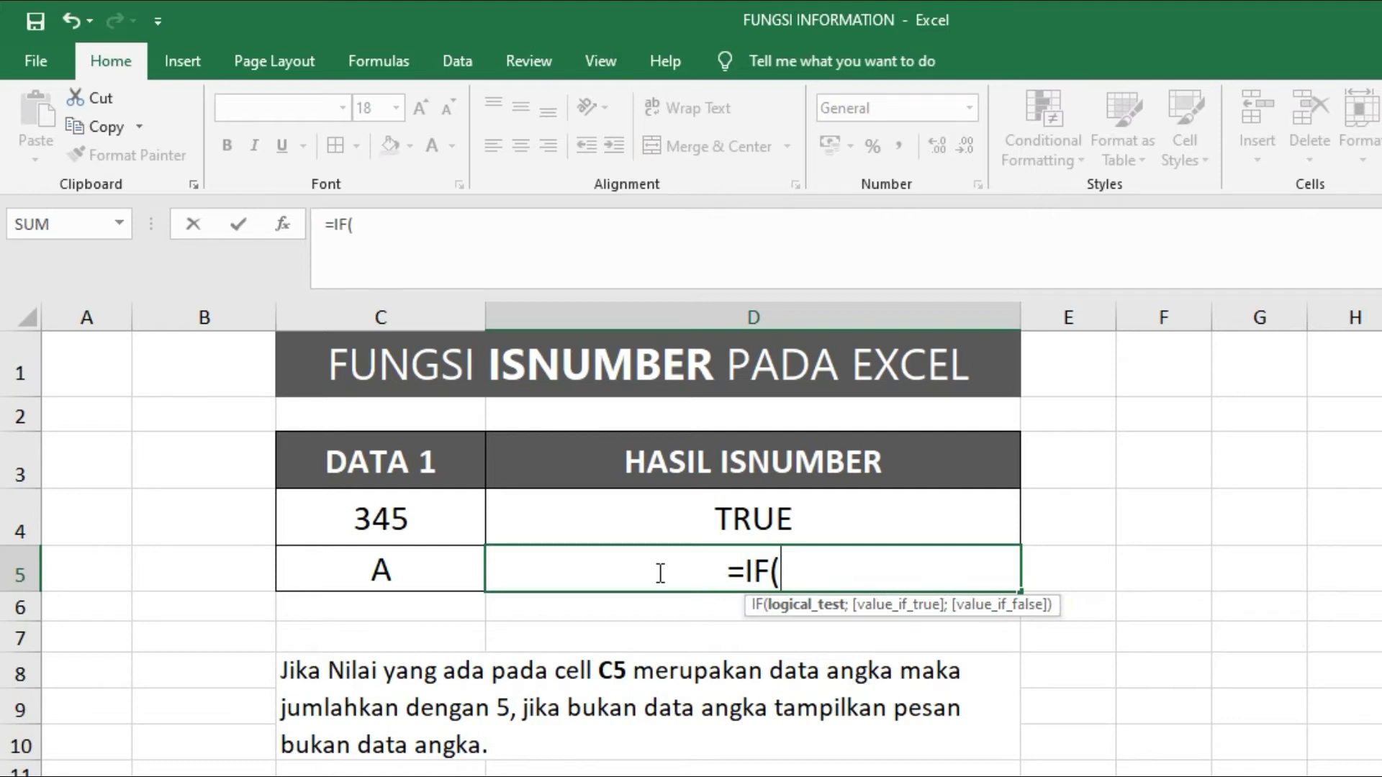
{"action": "type", "text": "ISN"}
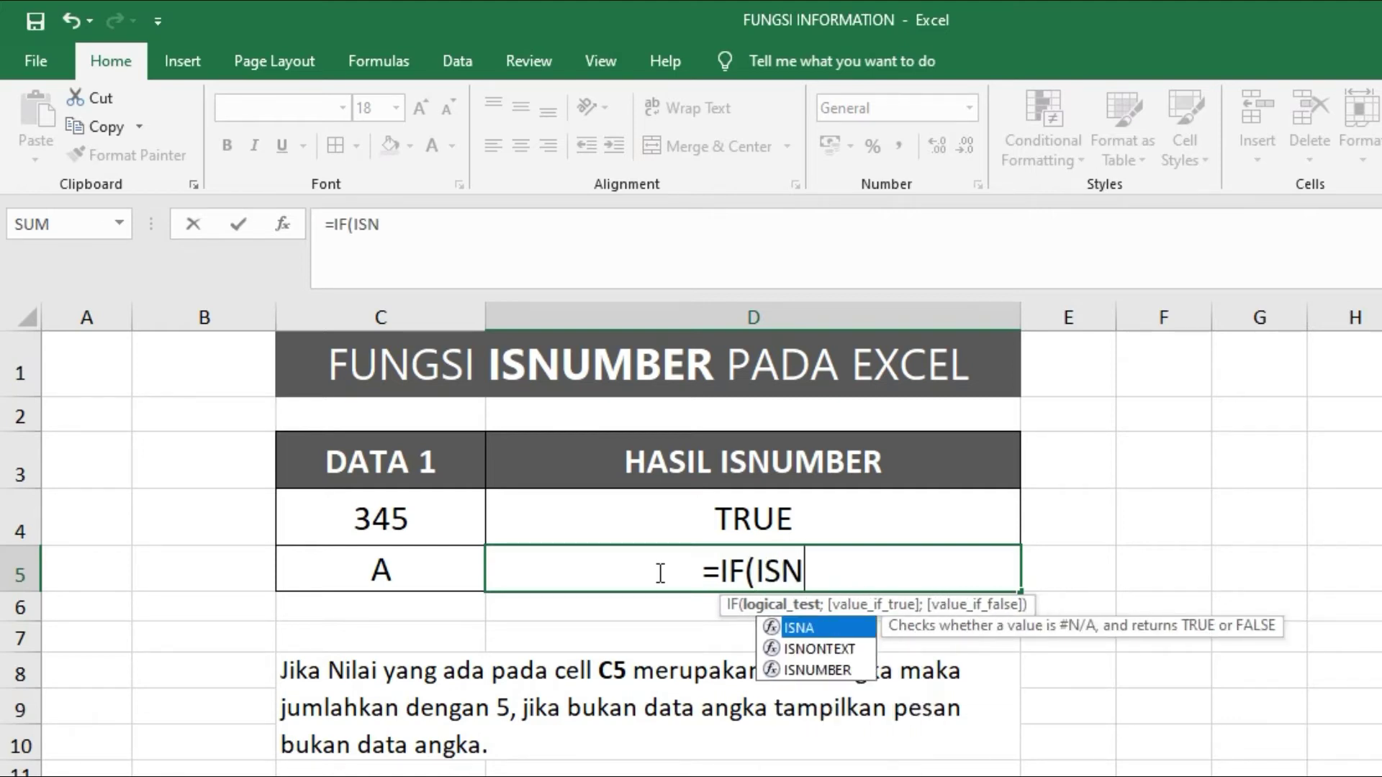
{"action": "type", "text": "UMBER"}
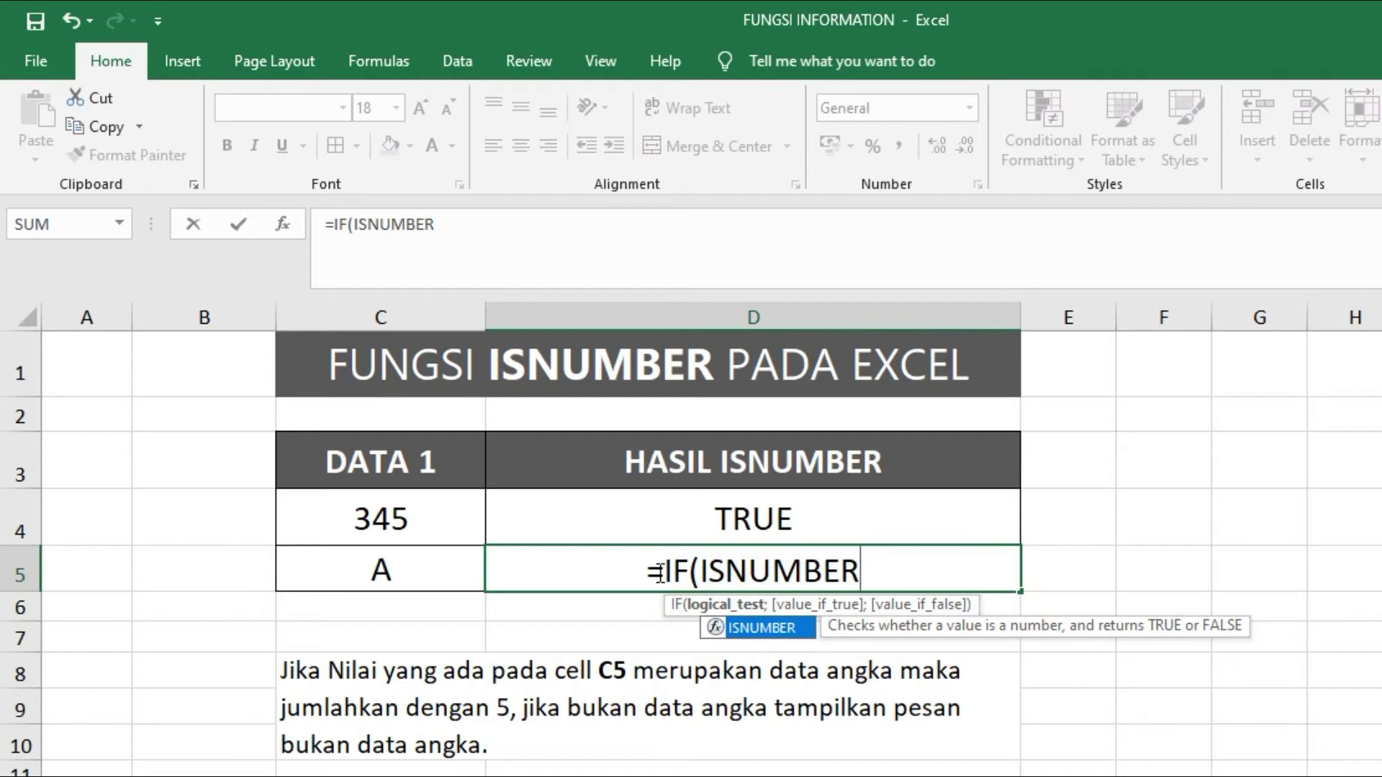
{"action": "type", "text": "("}
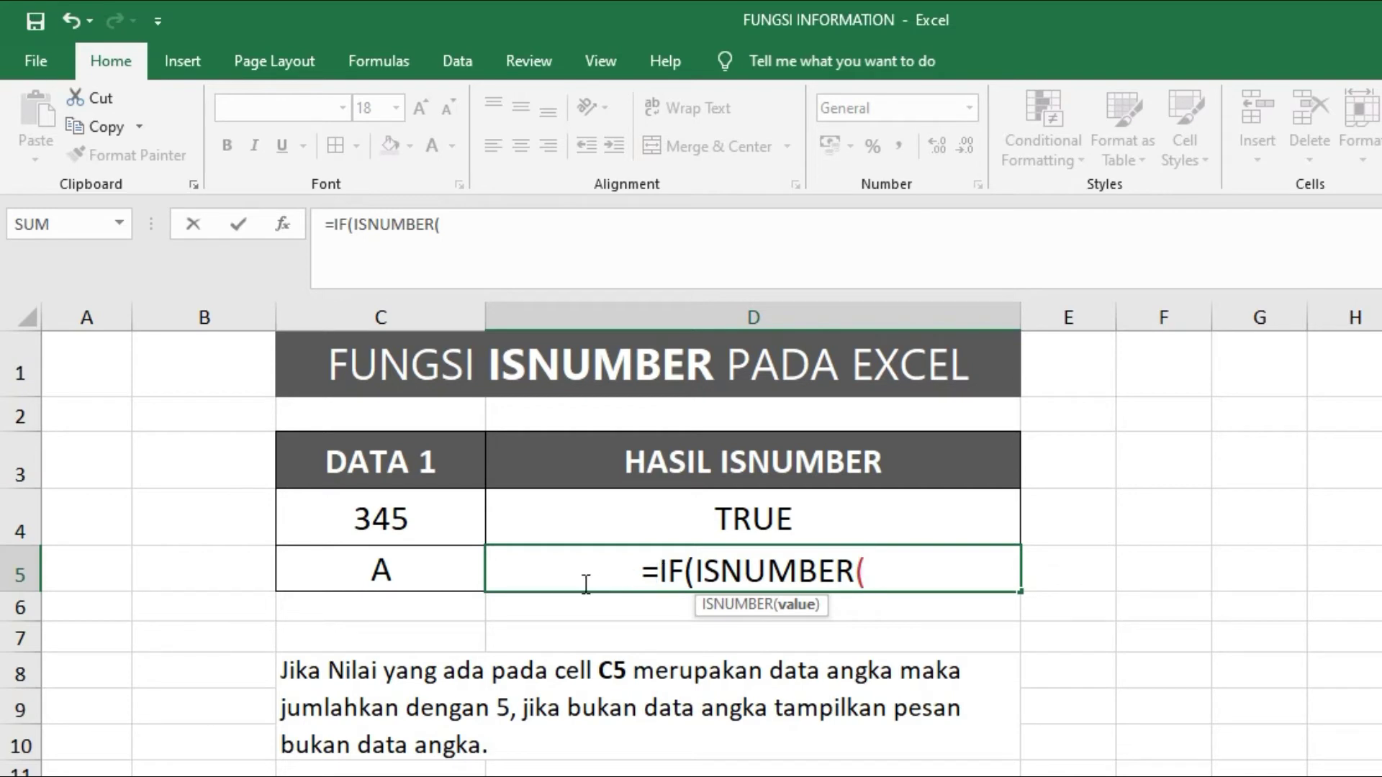
{"action": "left_click", "coordinate": [353, 571]}
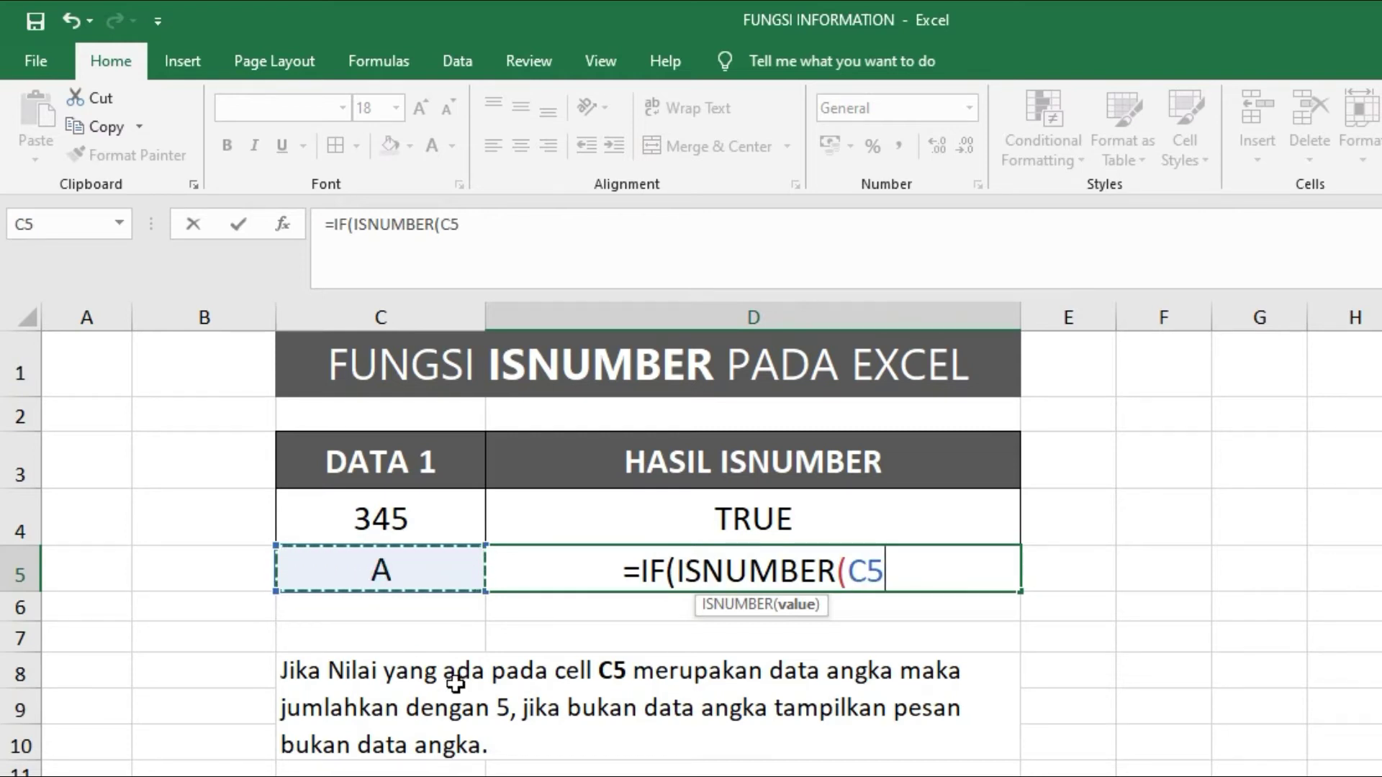
{"action": "type", "text": ")"}
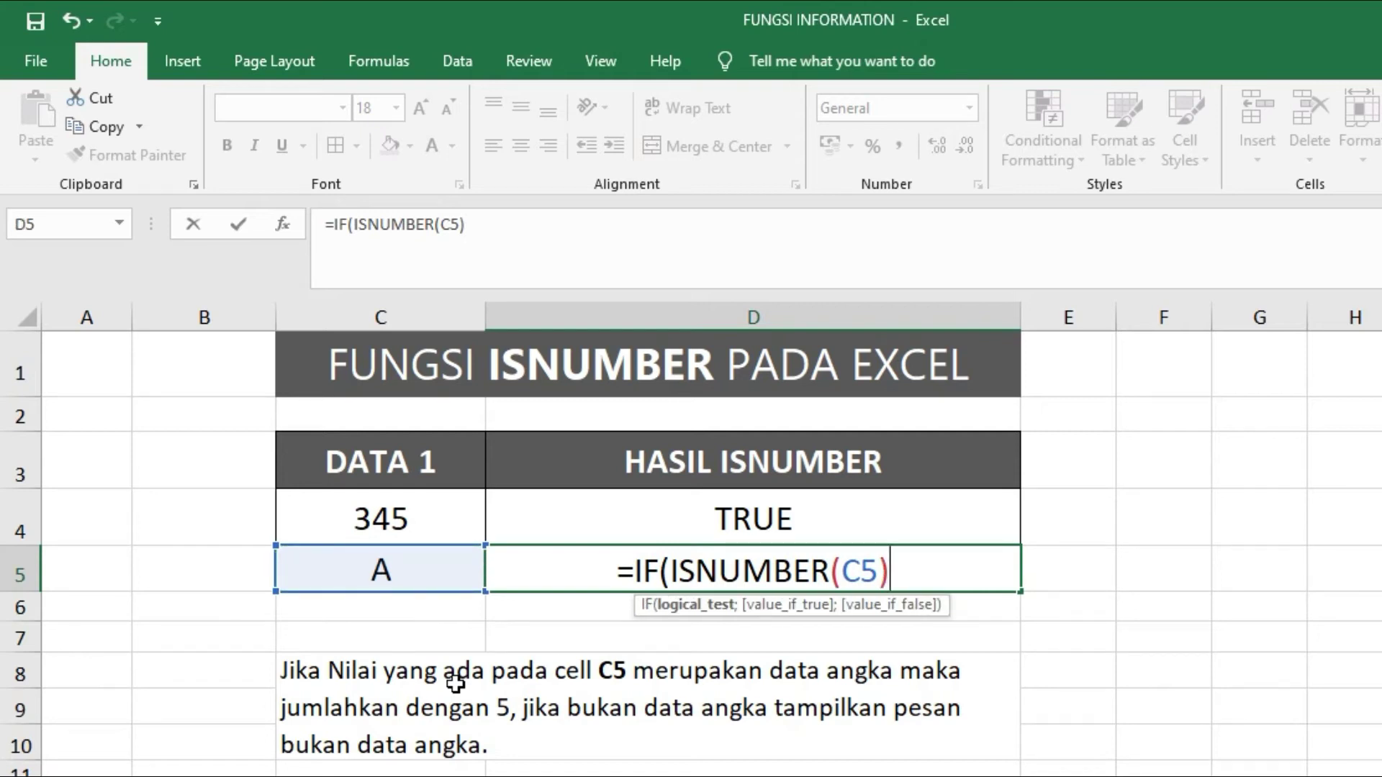
{"action": "type", "text": ";"}
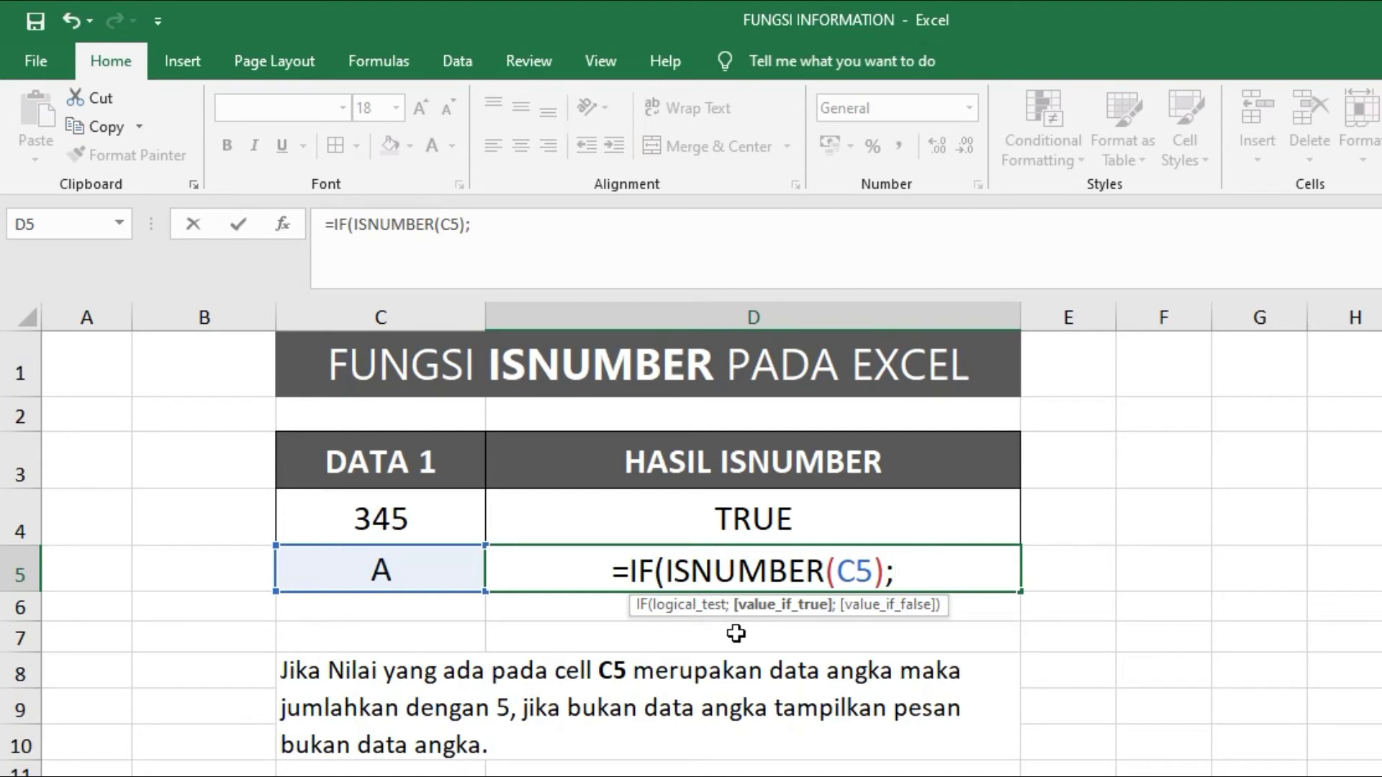
- Complete D5 as =IF(ISNUMBER(C5);C5+5;"BUKAN DATA ANGKA") and commit it
{"action": "type", "text": "C"}
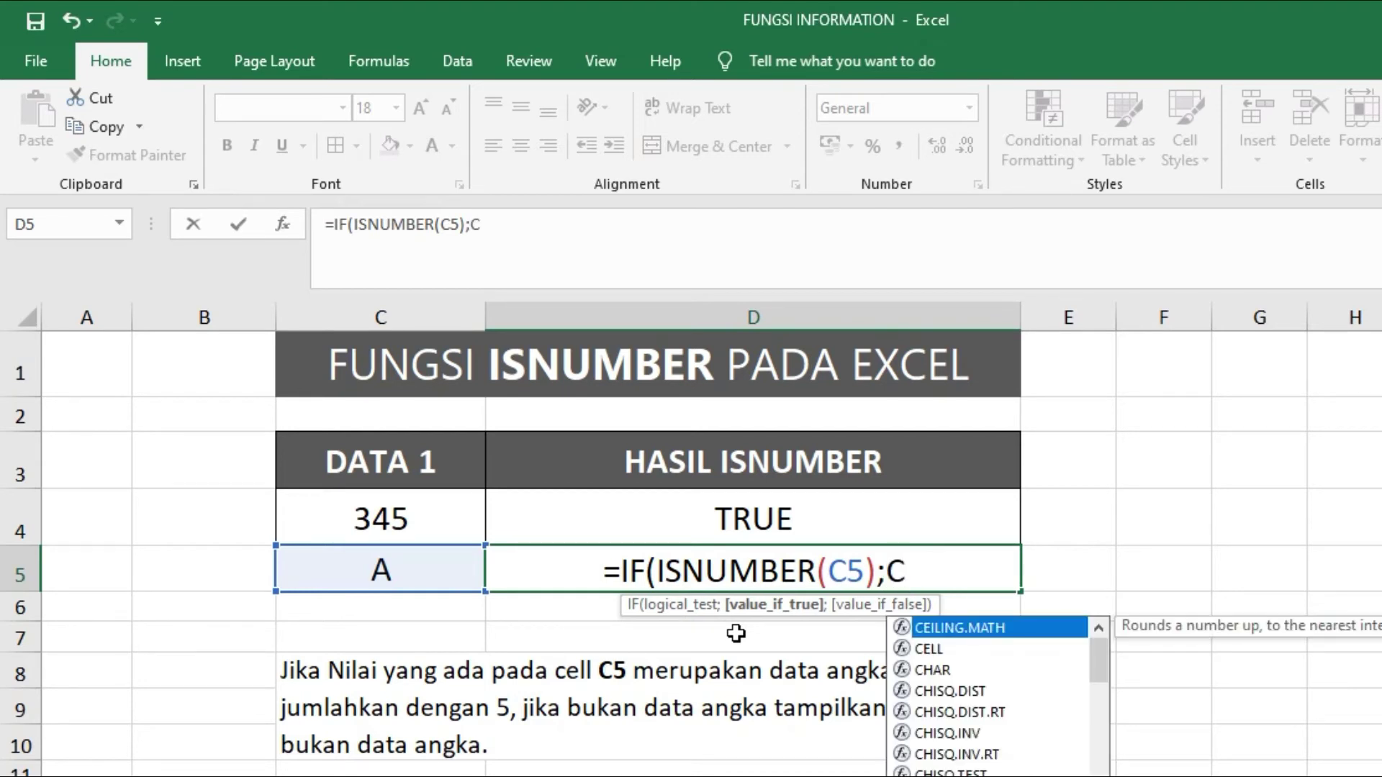
{"action": "type", "text": "5"}
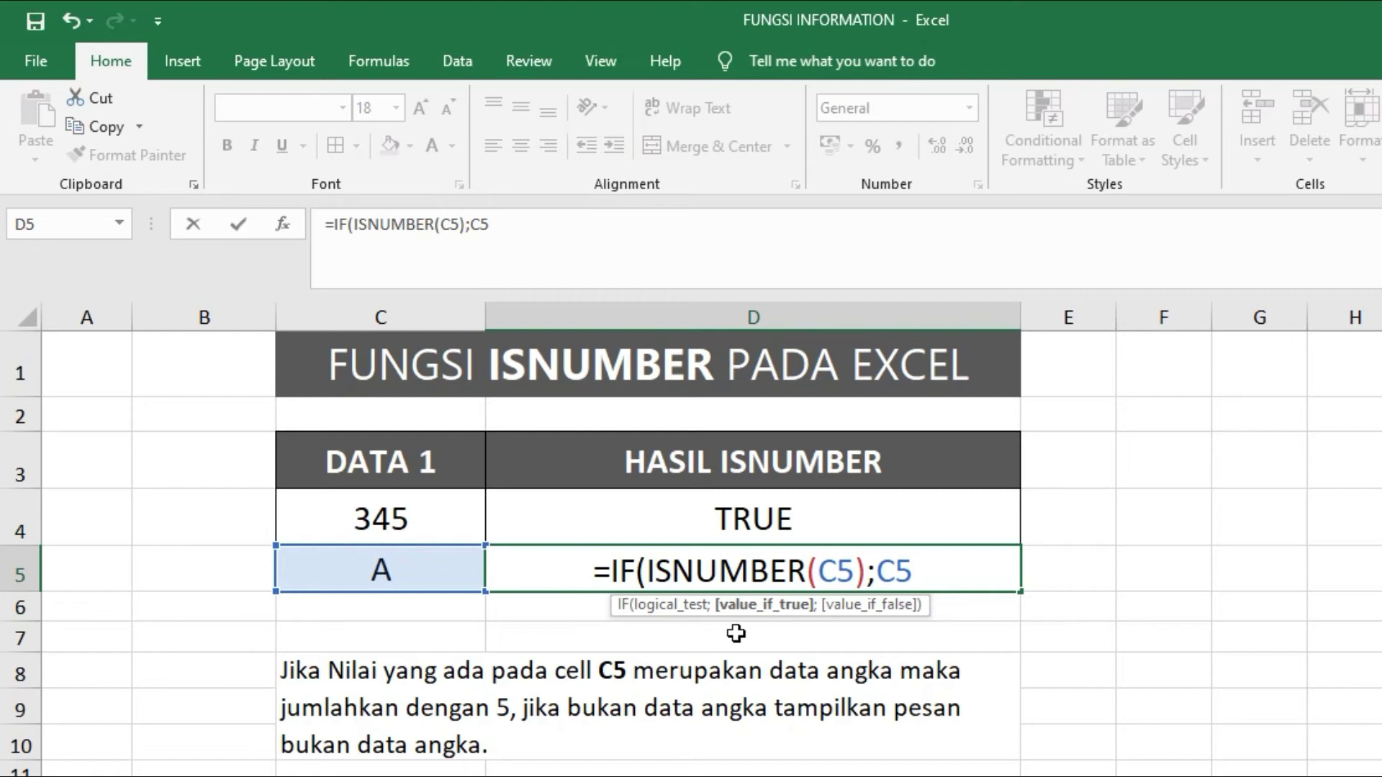
{"action": "type", "text": "+"}
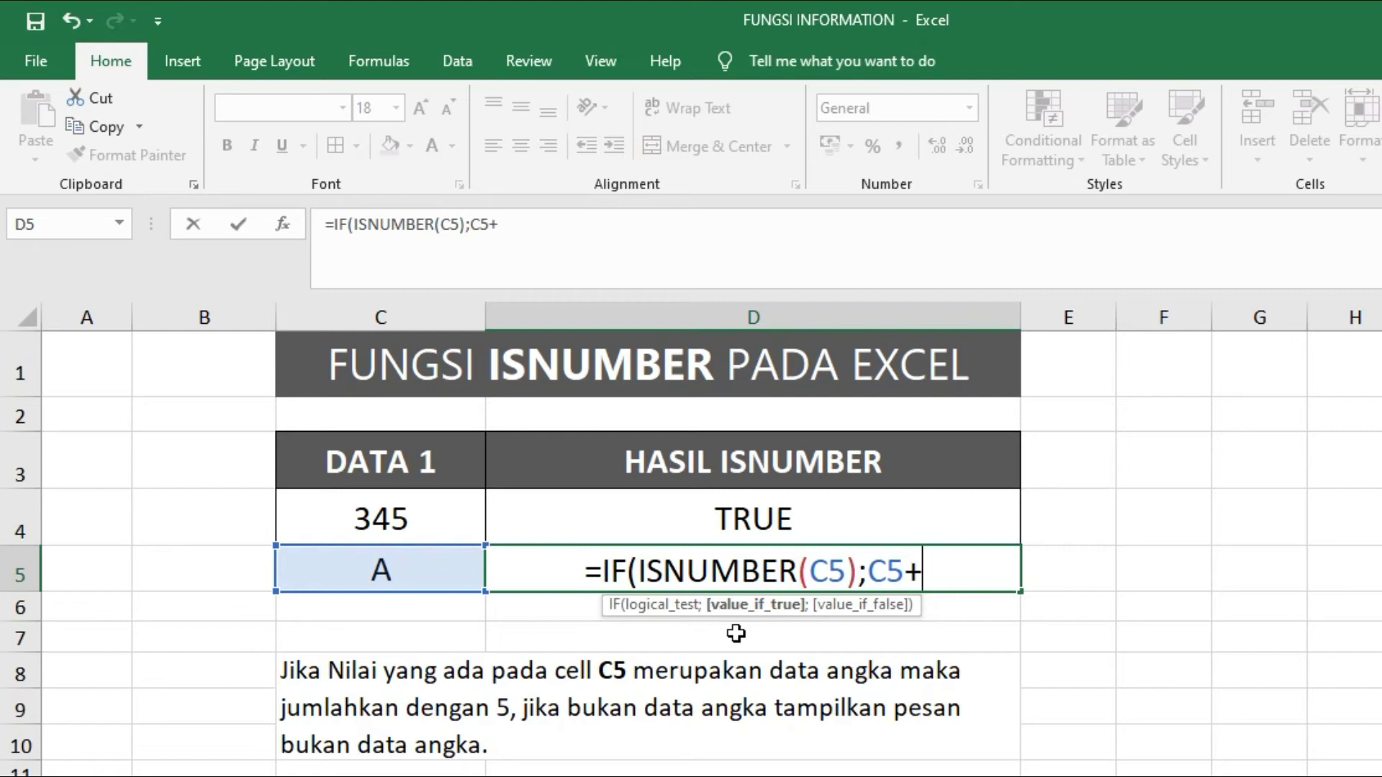
{"action": "type", "text": "5"}
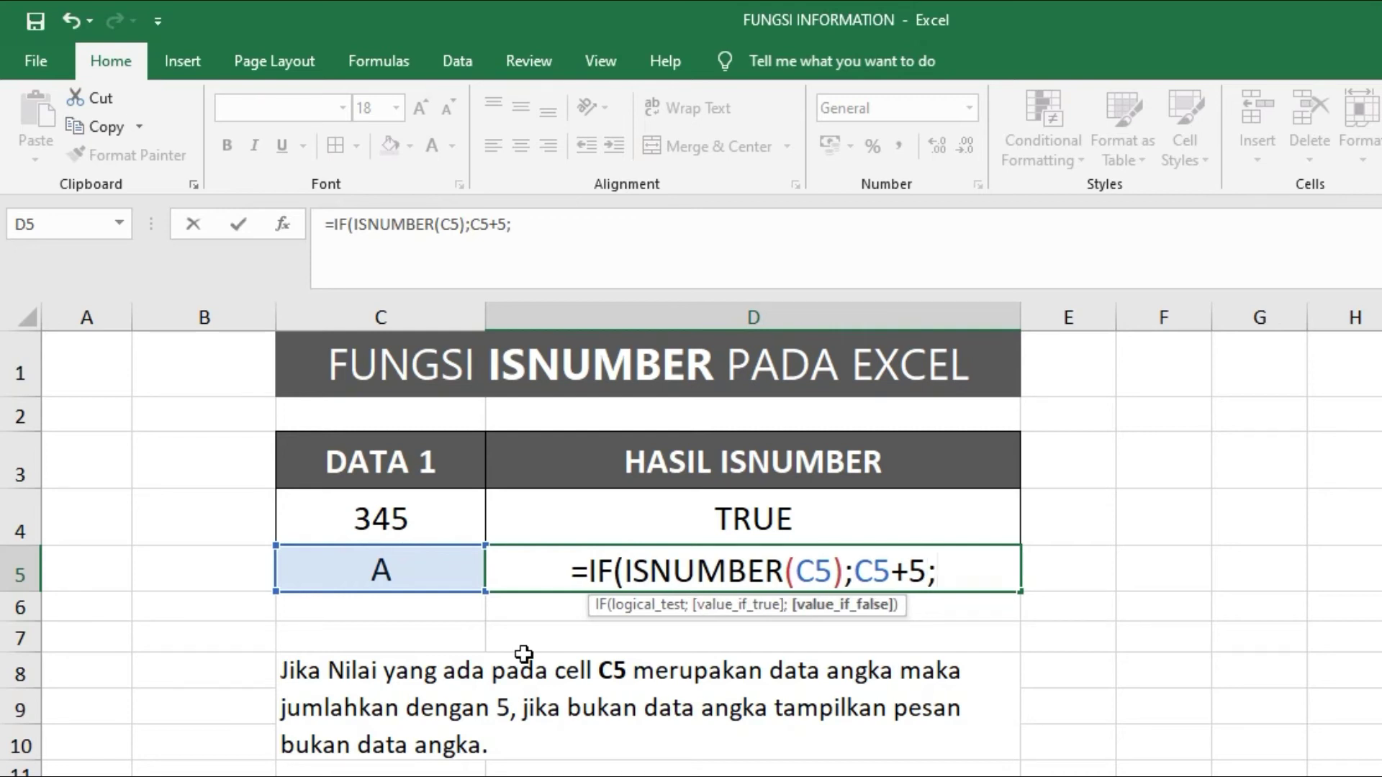
{"action": "type", "text": "\""}
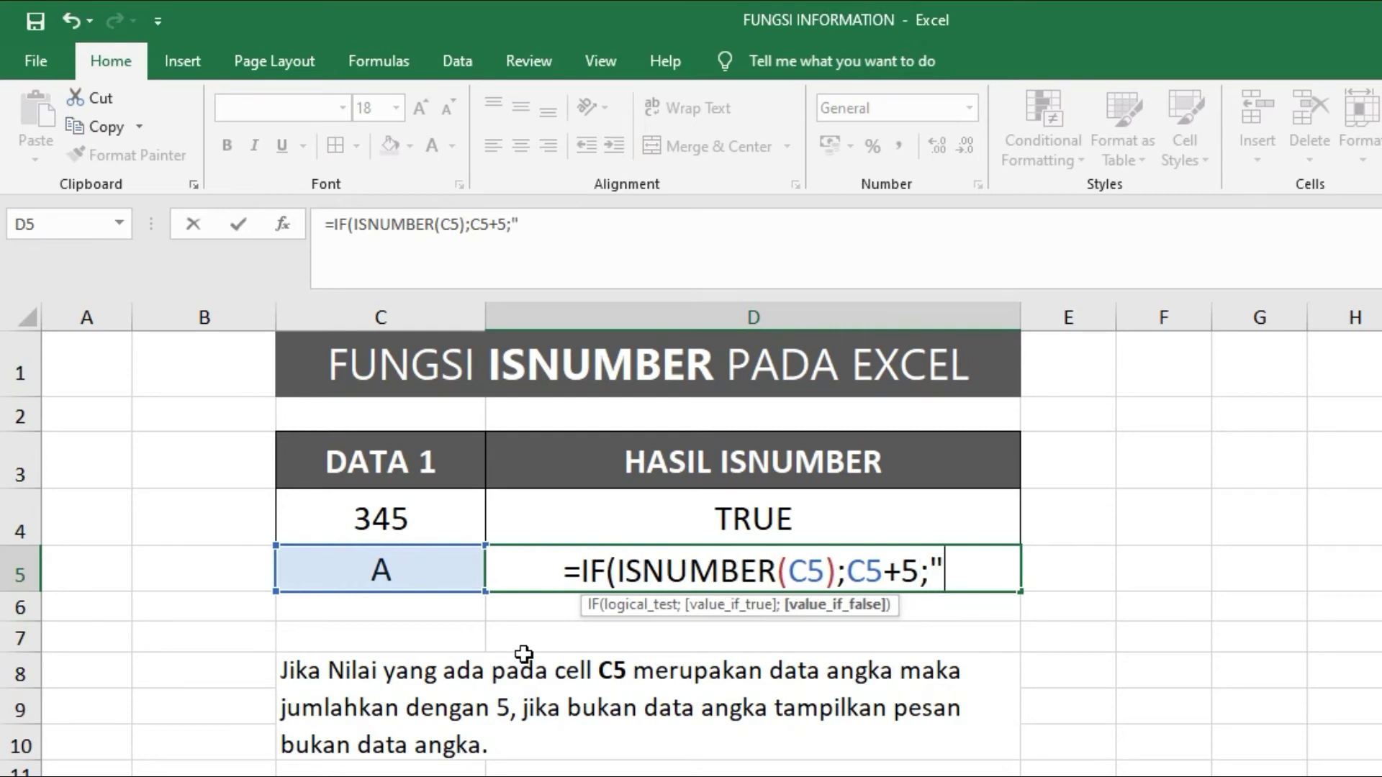
{"action": "type", "text": "BUKAN DATA AN"}
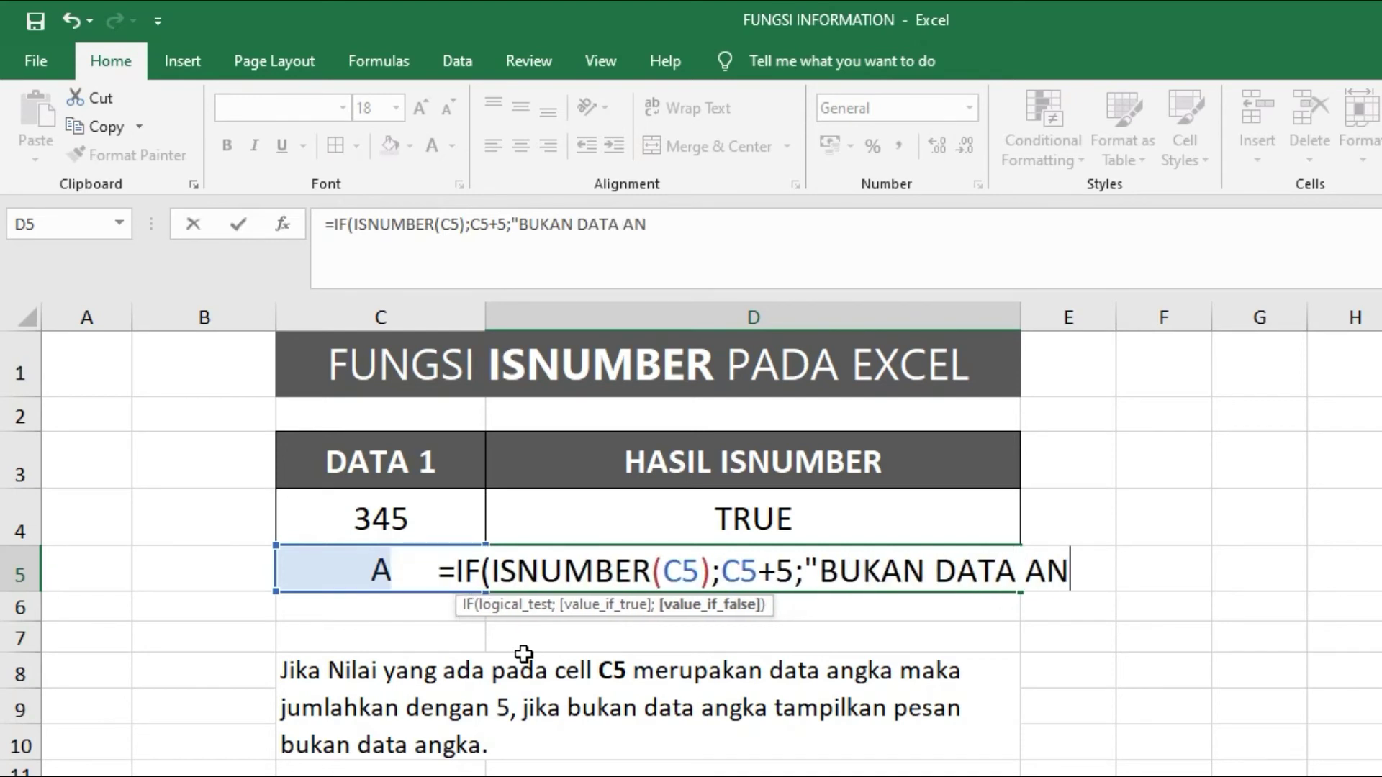
{"action": "type", "text": "GKA"}
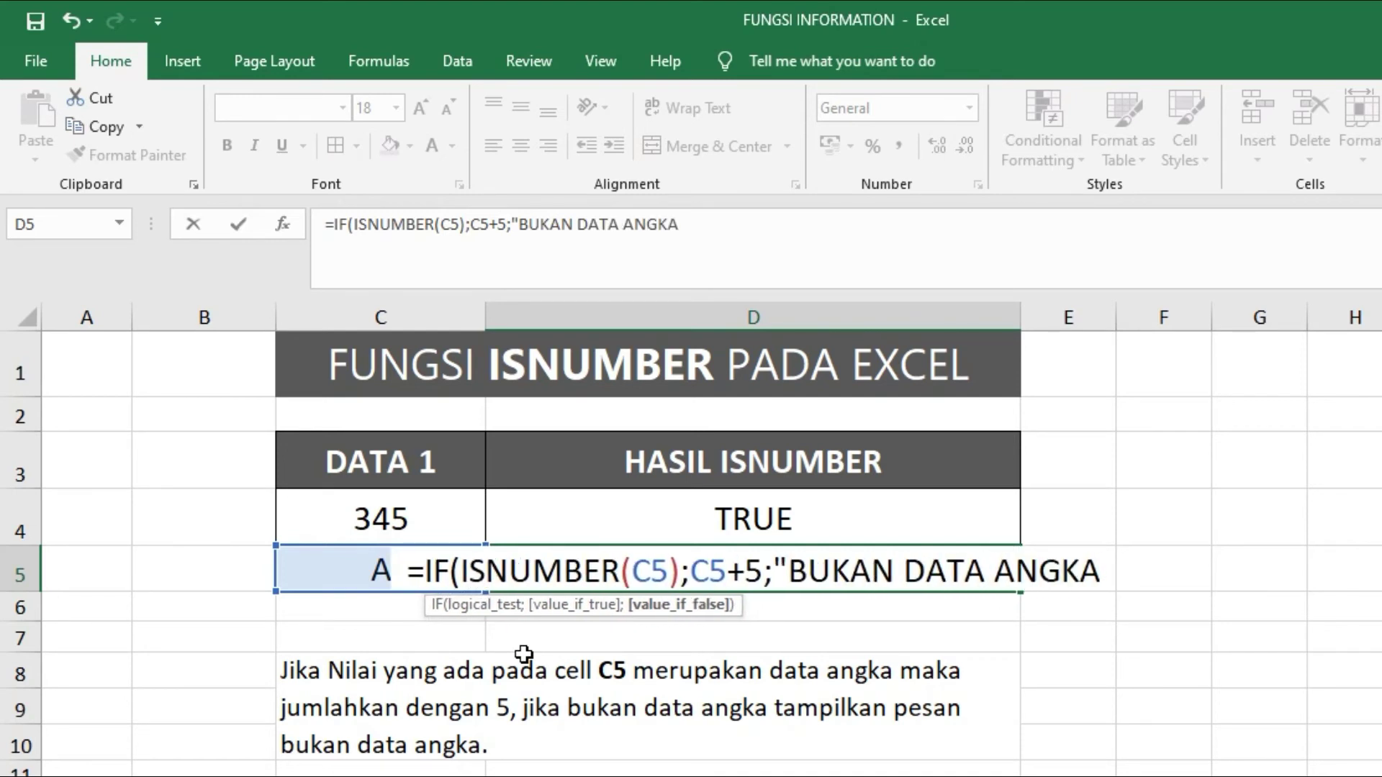
{"action": "type", "text": "\""}
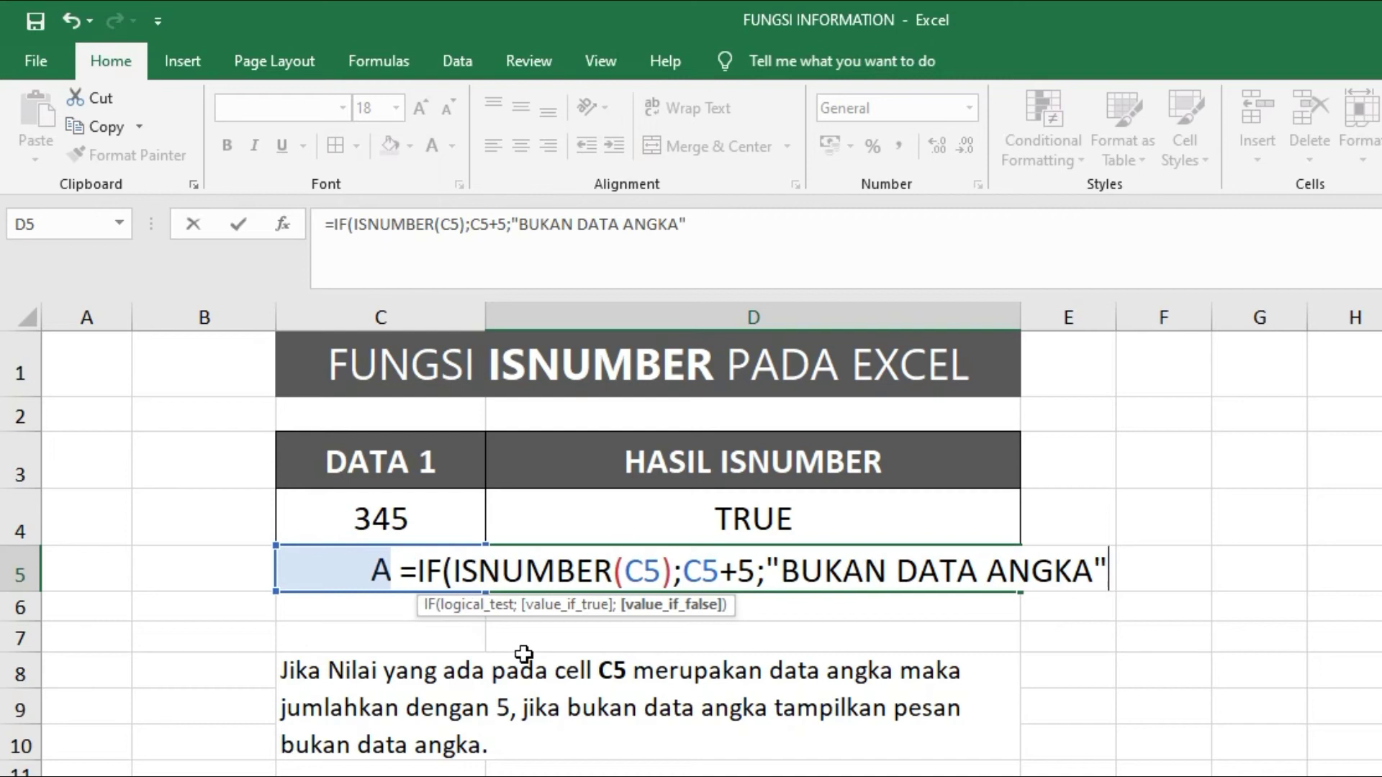
{"action": "type", "text": ")"}
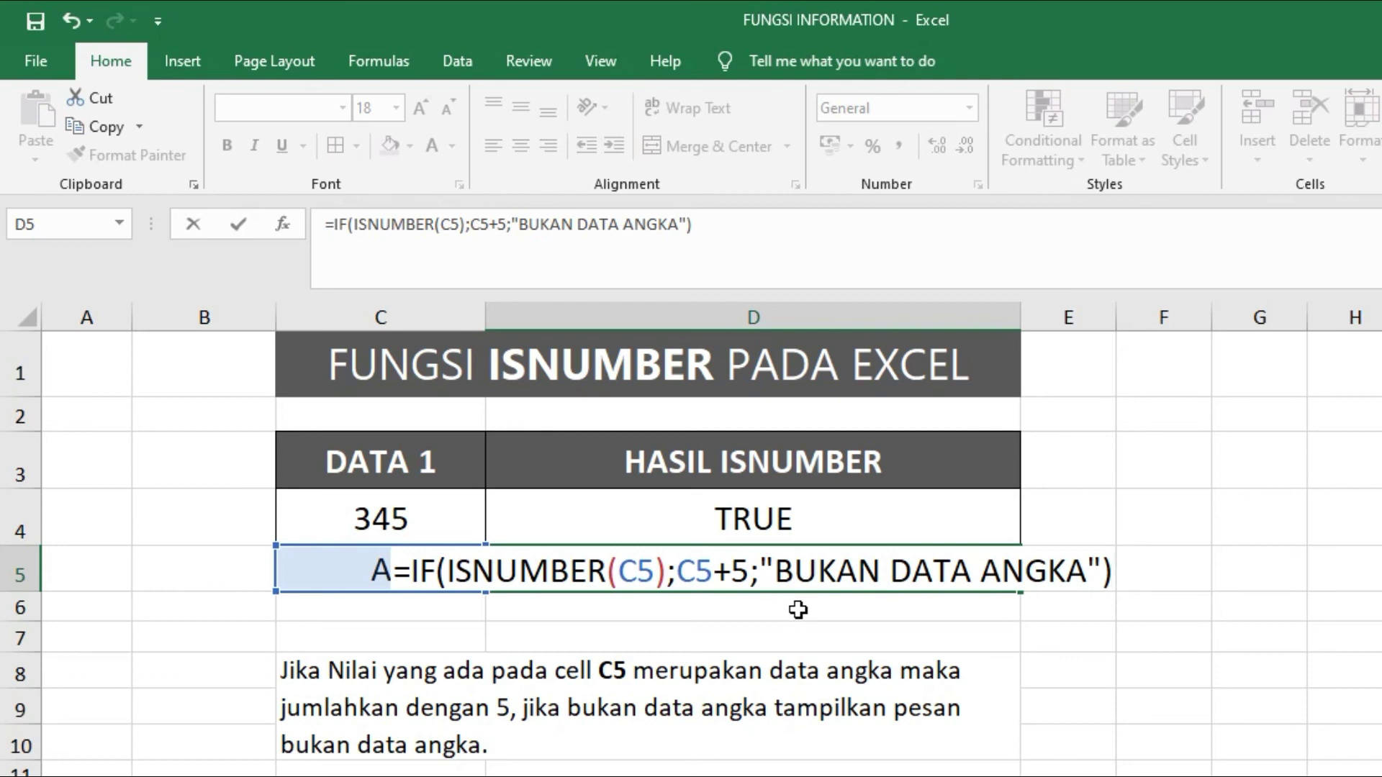
{"action": "key", "text": "Return"}
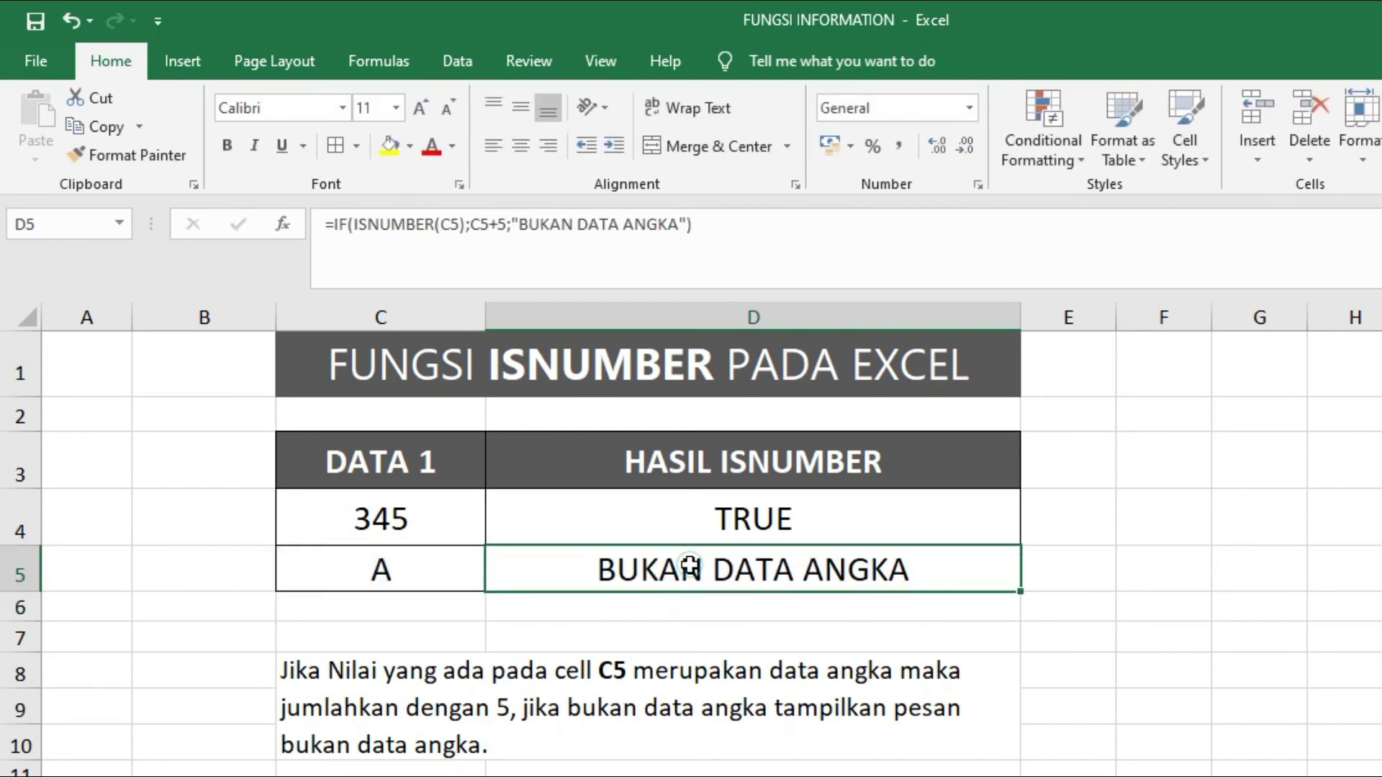
- Enter 5 in C5 and check that D5 shows 10
{"action": "left_click", "coordinate": [691, 565]}
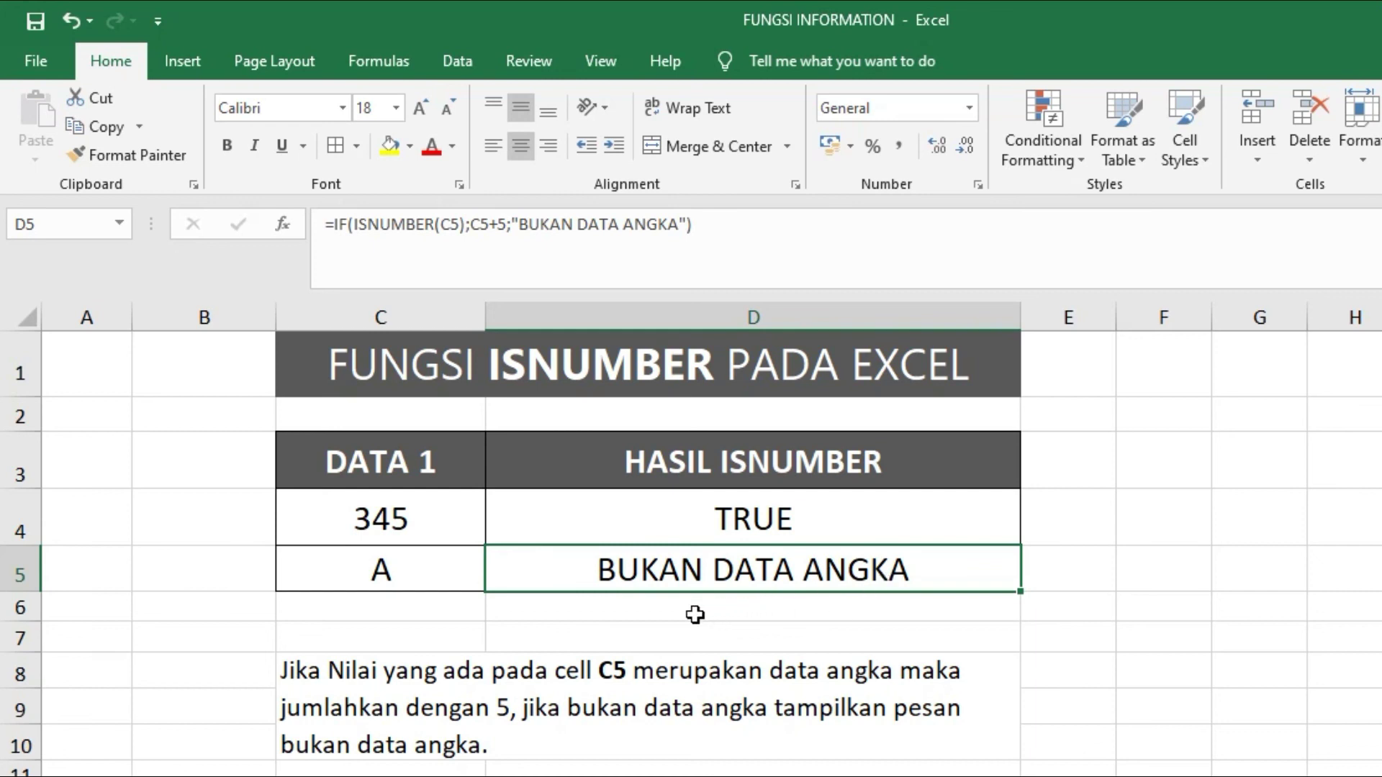
{"action": "left_click", "coordinate": [408, 569]}
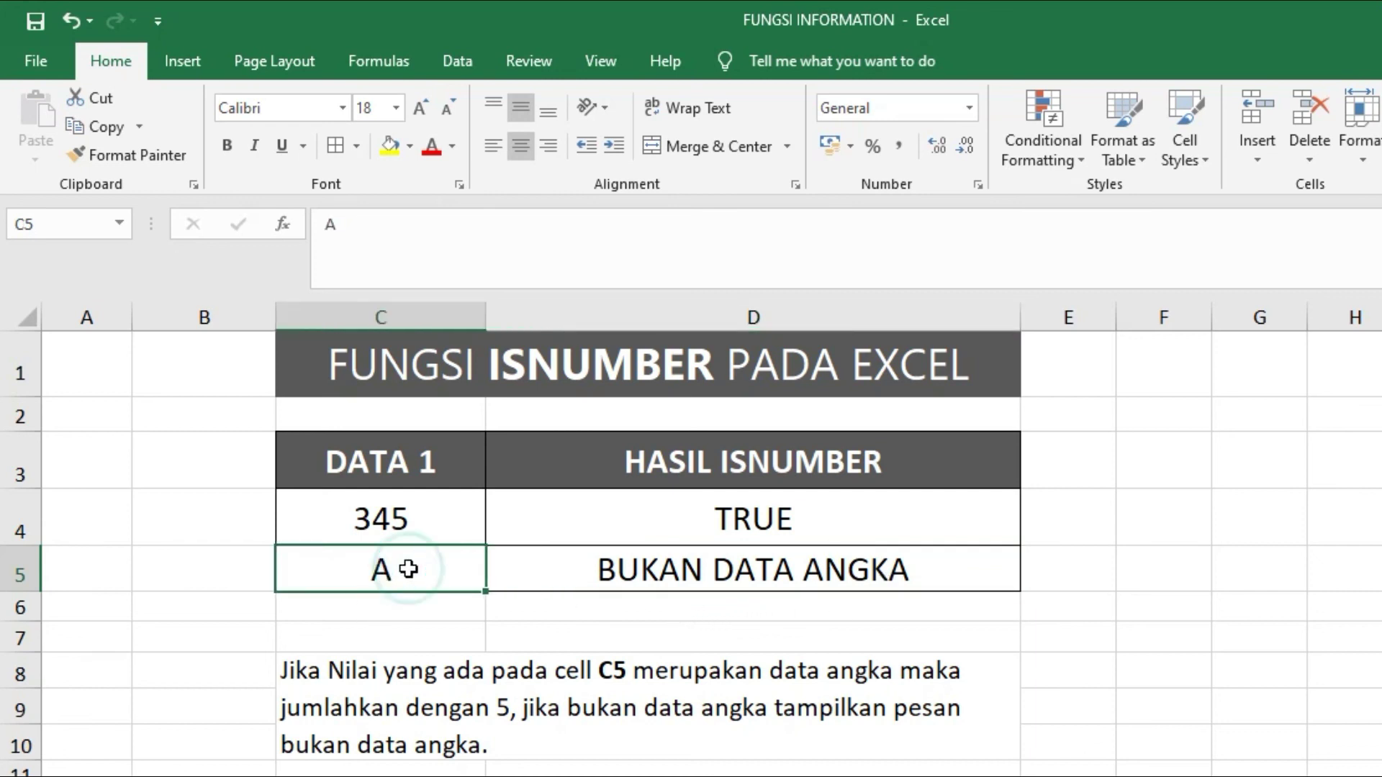
{"action": "type", "text": "5"}
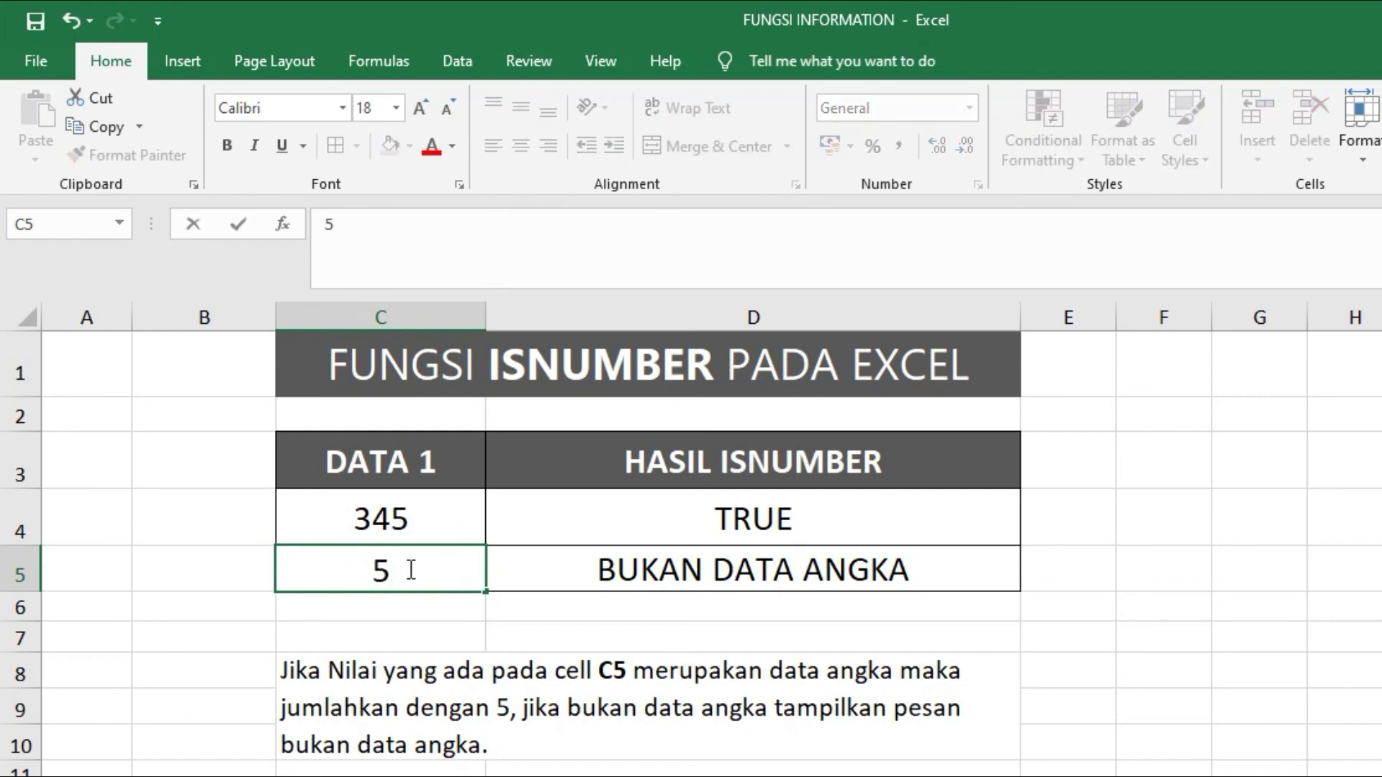
{"action": "key", "text": "Return"}
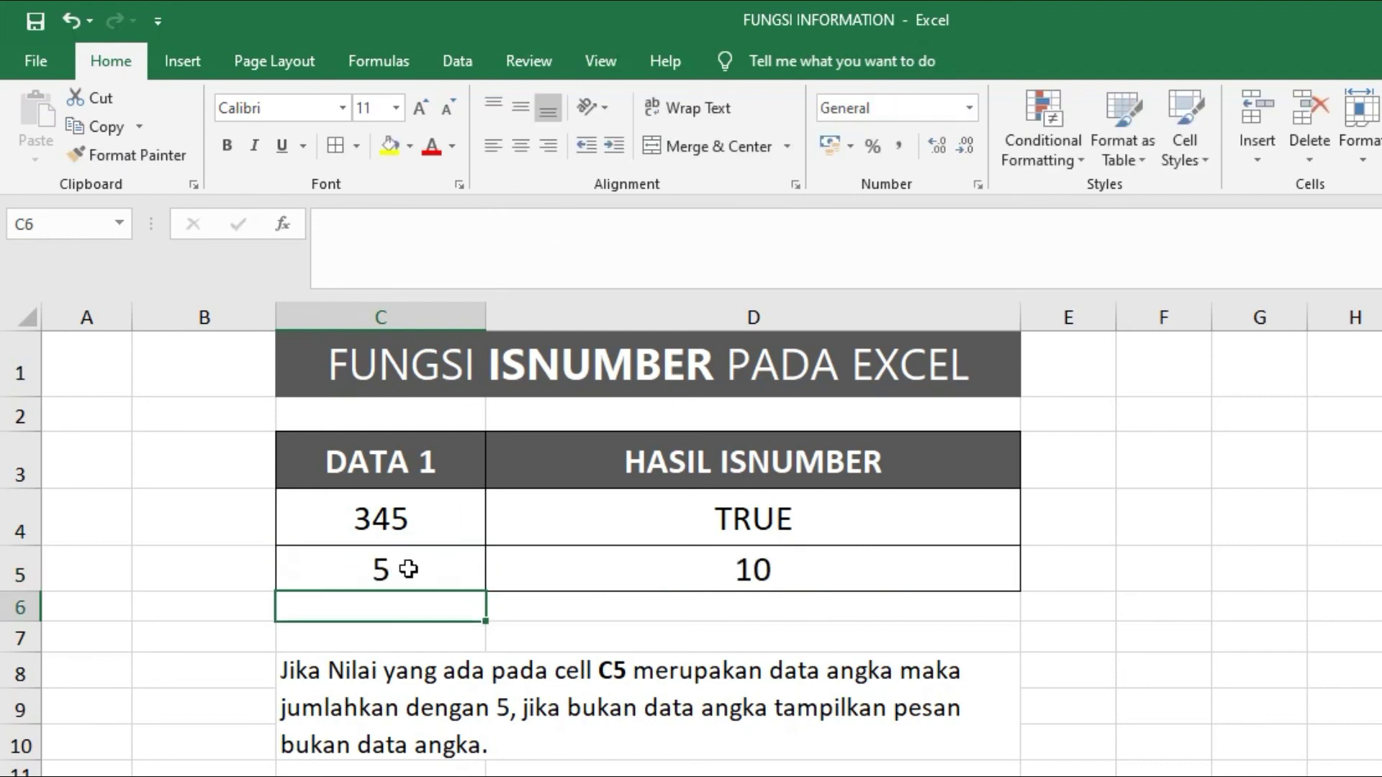
{"action": "left_click", "coordinate": [643, 565]}
- Change C5 to 15, then to AV, so D5 shows 20 and then BUKAN DATA ANGKA
{"action": "left_click", "coordinate": [421, 572]}
{"action": "double_click", "coordinate": [421, 572]}
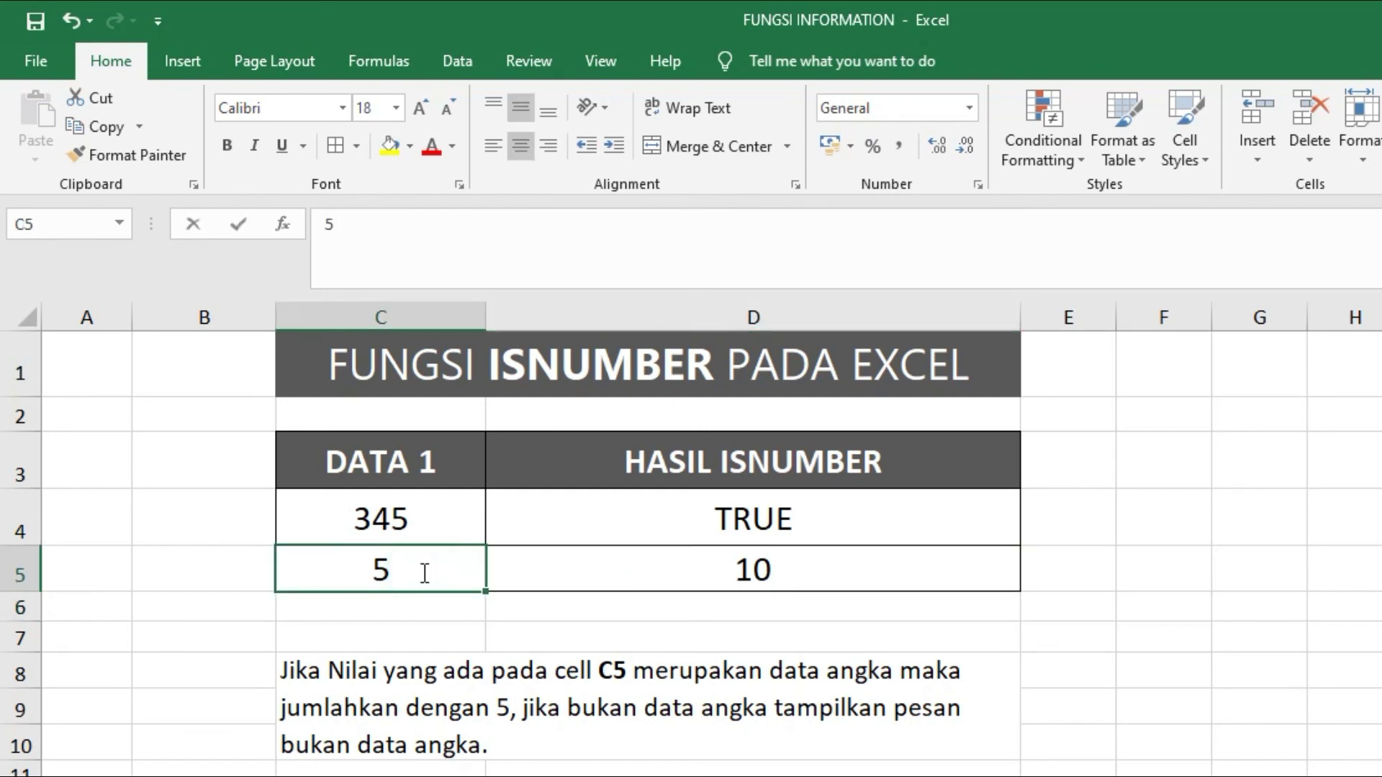
{"action": "key", "text": "BackSpace"}
{"action": "type", "text": "15"}
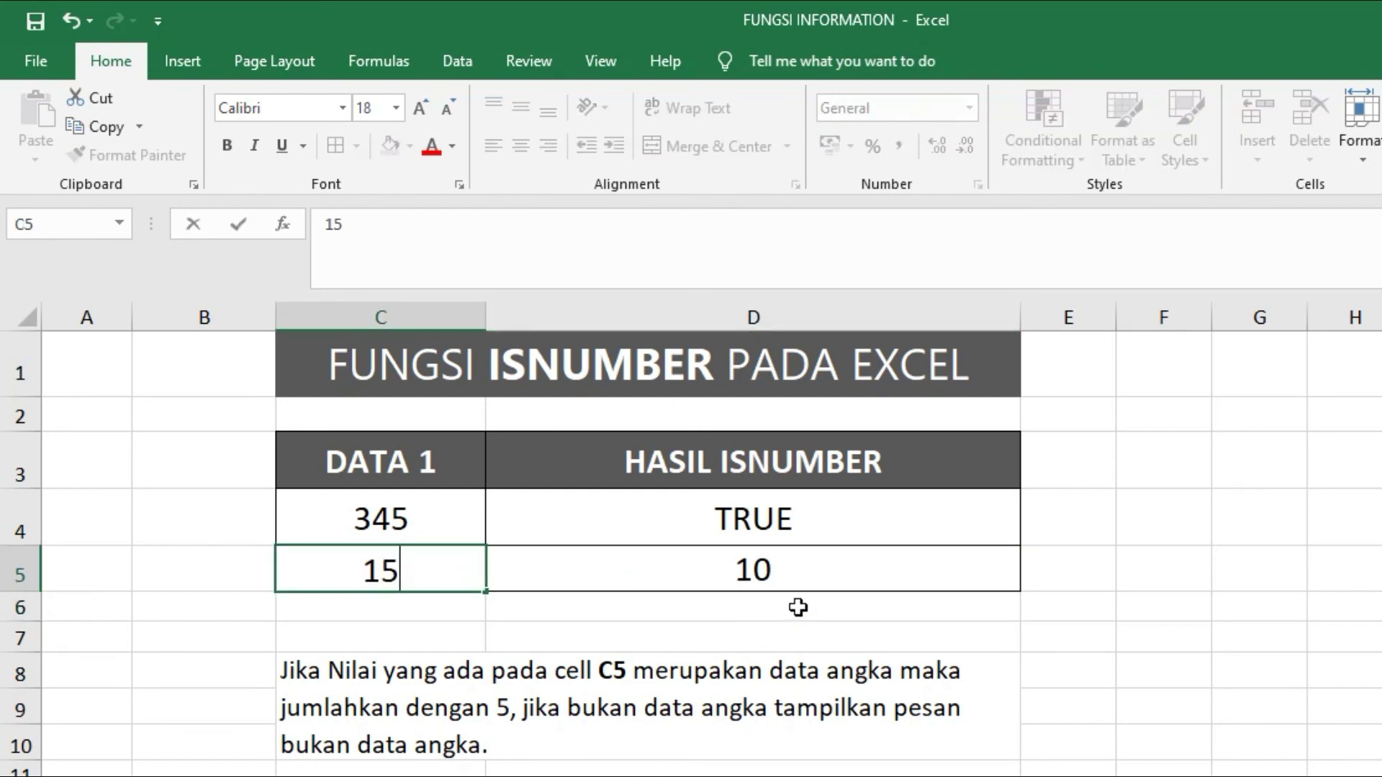
{"action": "key", "text": "Return"}
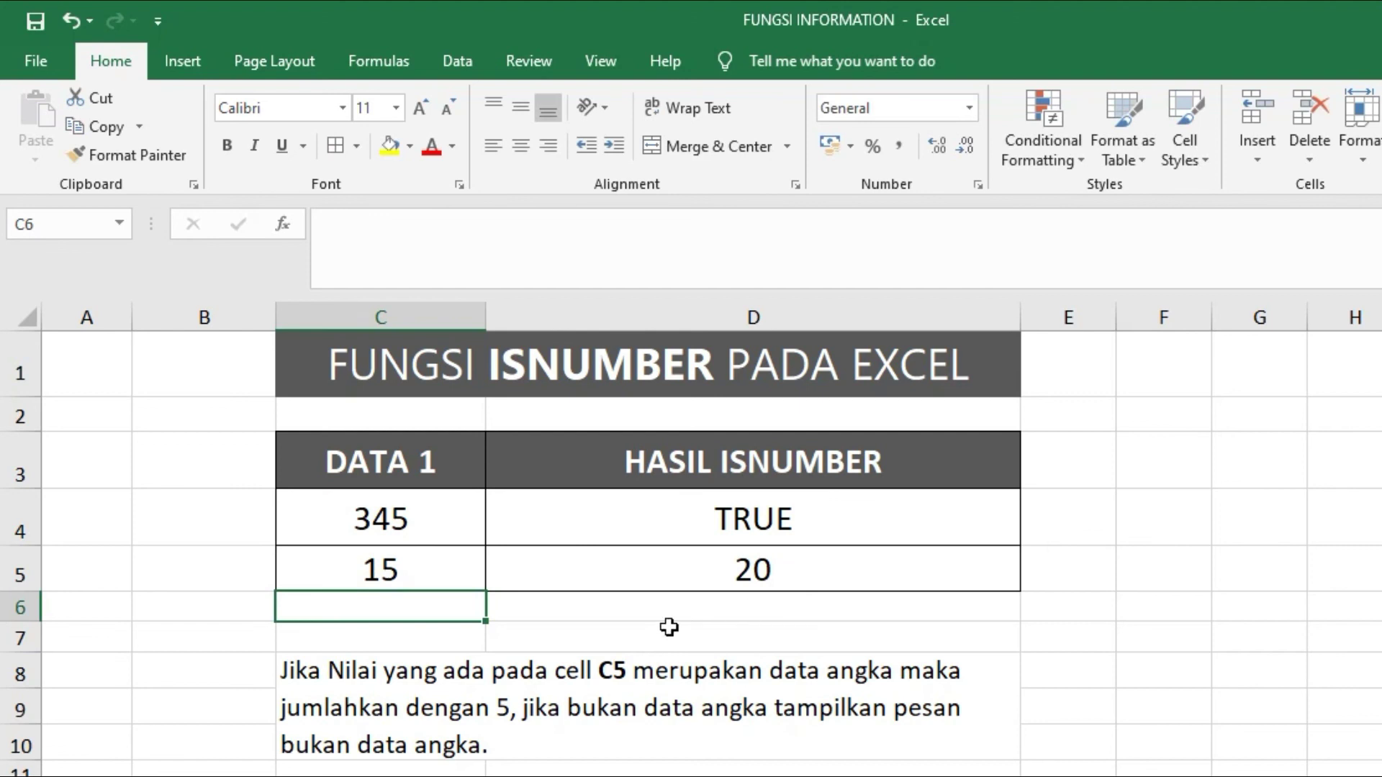
{"action": "left_click", "coordinate": [421, 561]}
{"action": "type", "text": "AV"}
{"action": "left_click", "coordinate": [683, 670]}
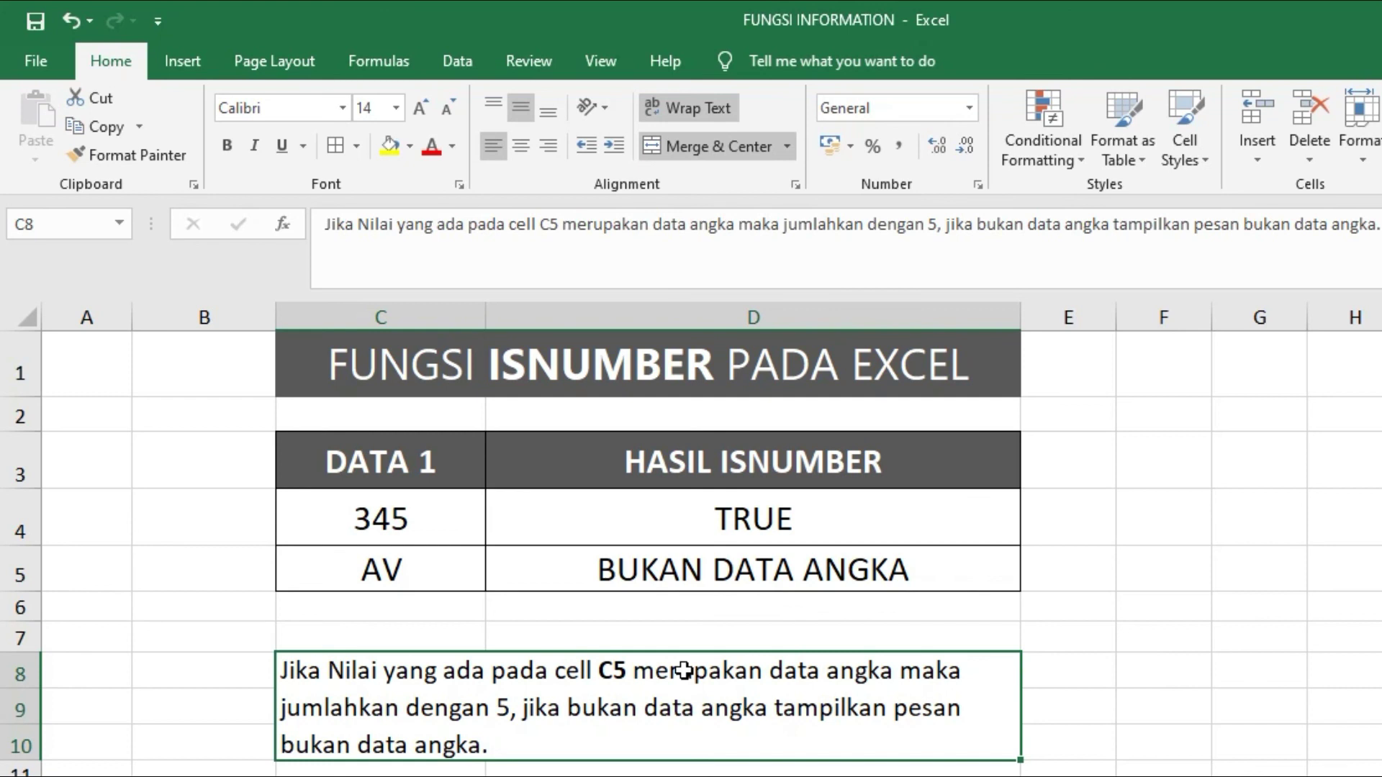